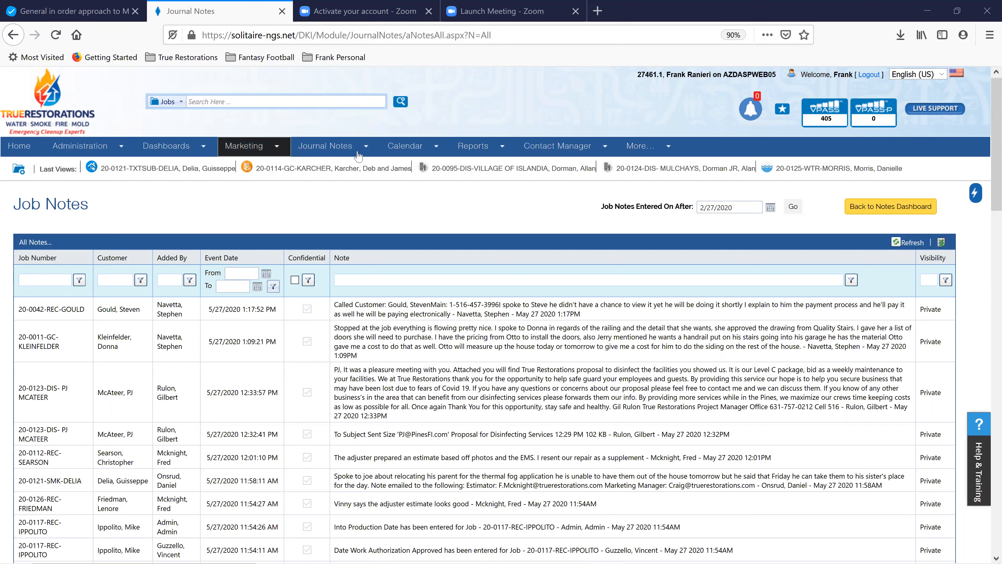
Open Marketing > Marketing Dashboard to reach the Campaign Builder's 15 campaigns
mouse_move(357, 155)
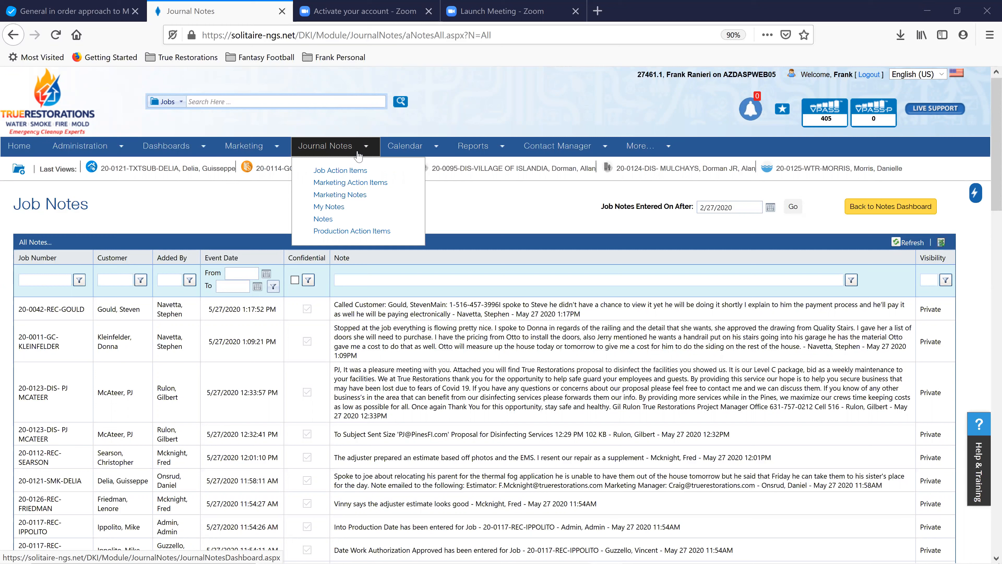
mouse_move(241, 148)
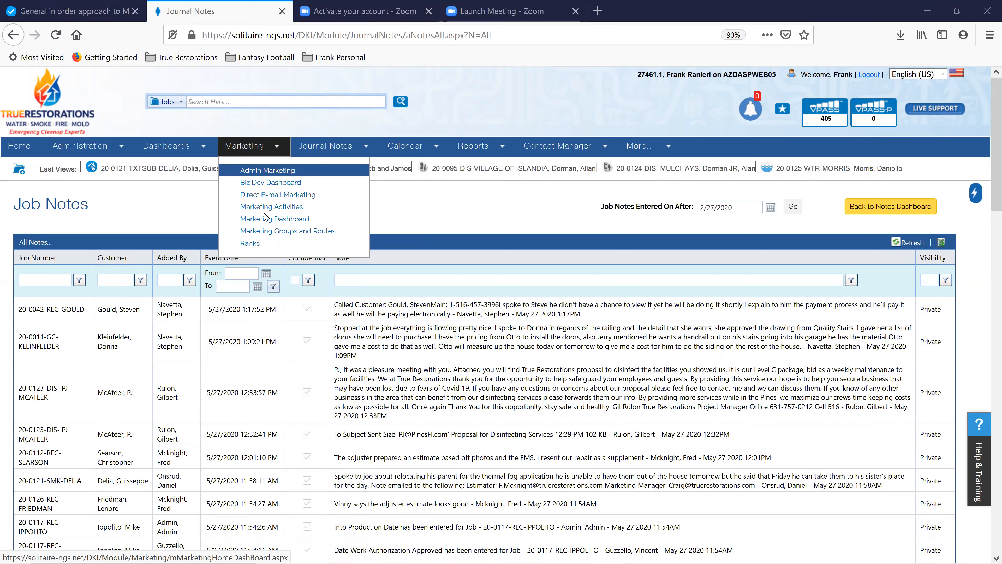
left_click(267, 223)
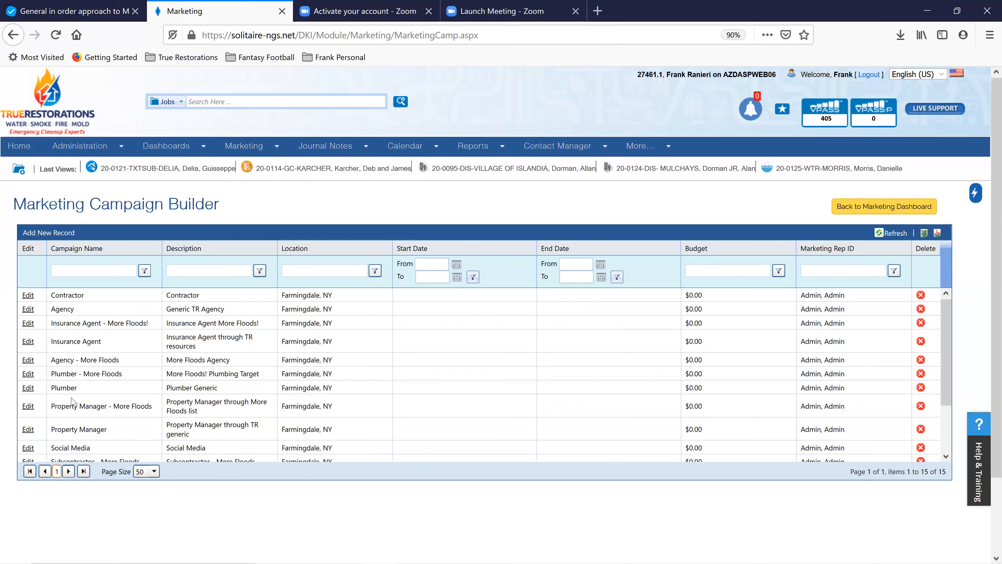
Return to the Marketing Dashboard, reopen the Campaign Builder and add a new campaign record
scroll(72, 400, "down", 3)
scroll(79, 385, "up", 3)
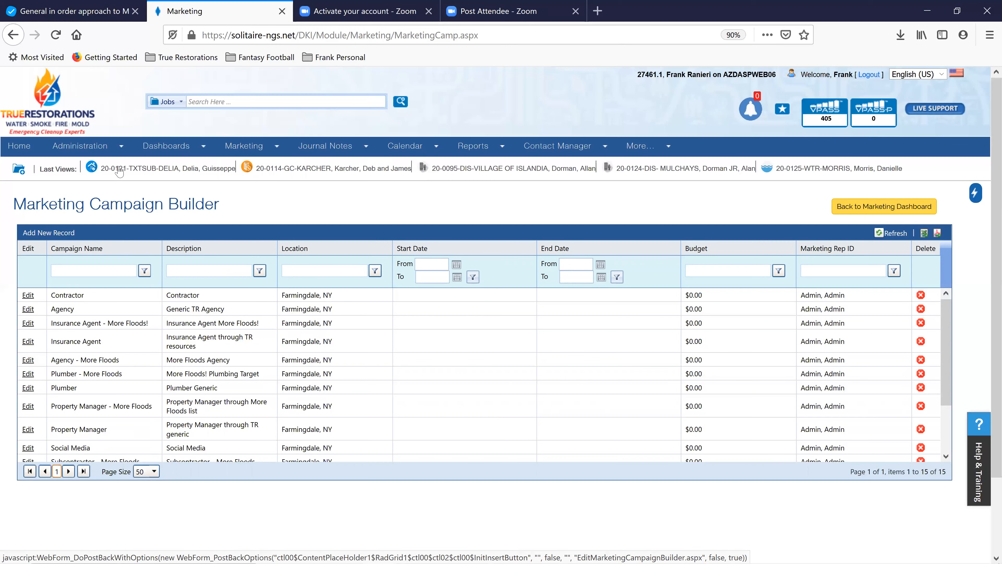
left_click(15, 31)
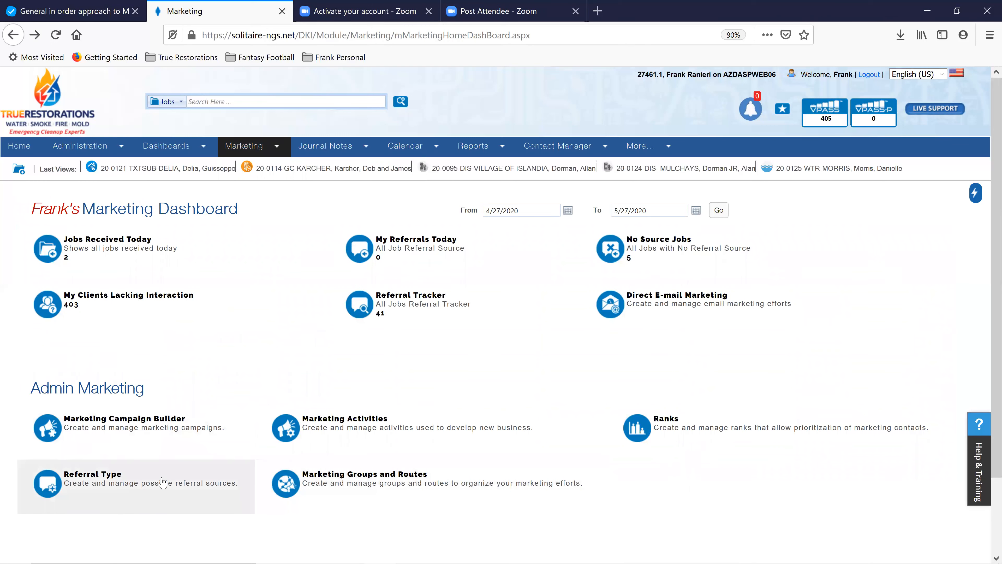
left_click(124, 430)
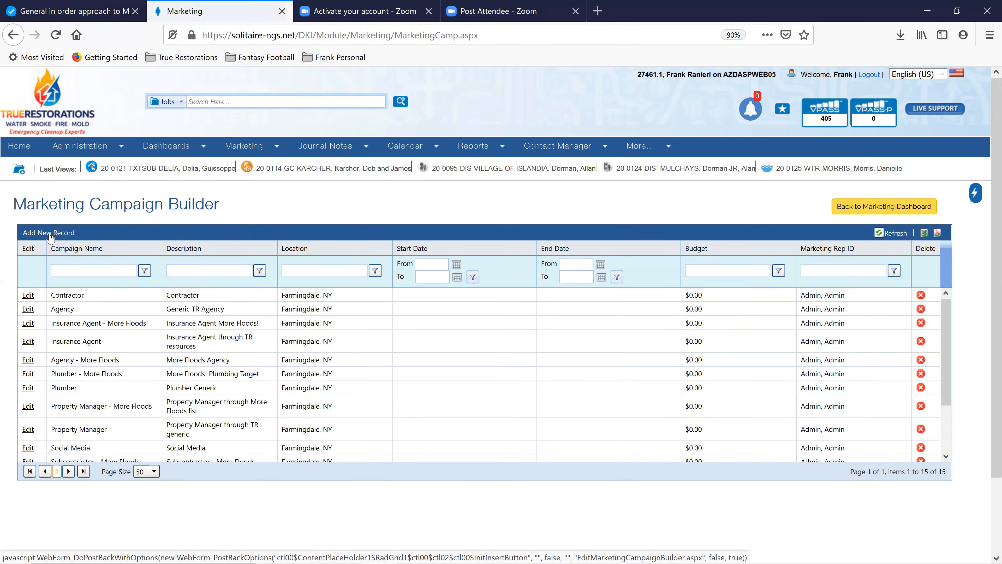
left_click(50, 232)
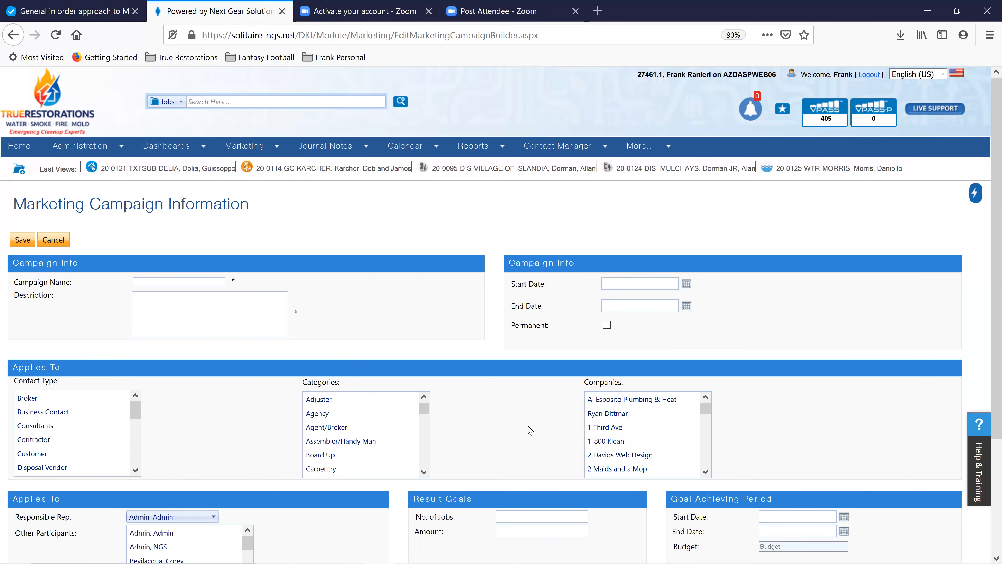
Pick a company in the new campaign's Companies list
scroll(560, 367, "down", 3)
left_click_drag(705, 302, 702, 369)
left_click(654, 335)
left_click_drag(704, 351, 708, 298)
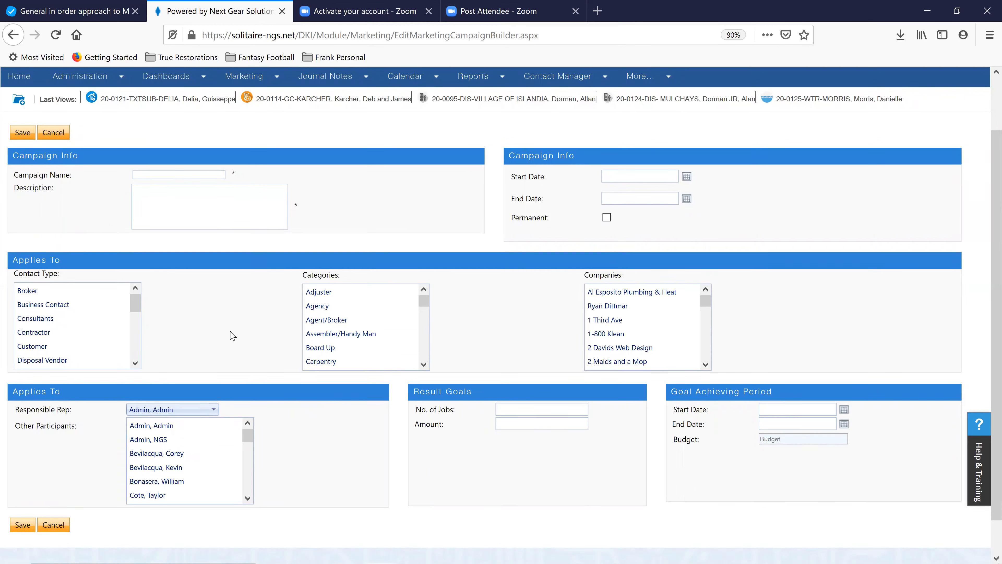
Open the active companies list under Contact Manager > Companies
scroll(191, 336, "up", 2)
scroll(191, 336, "up", 1)
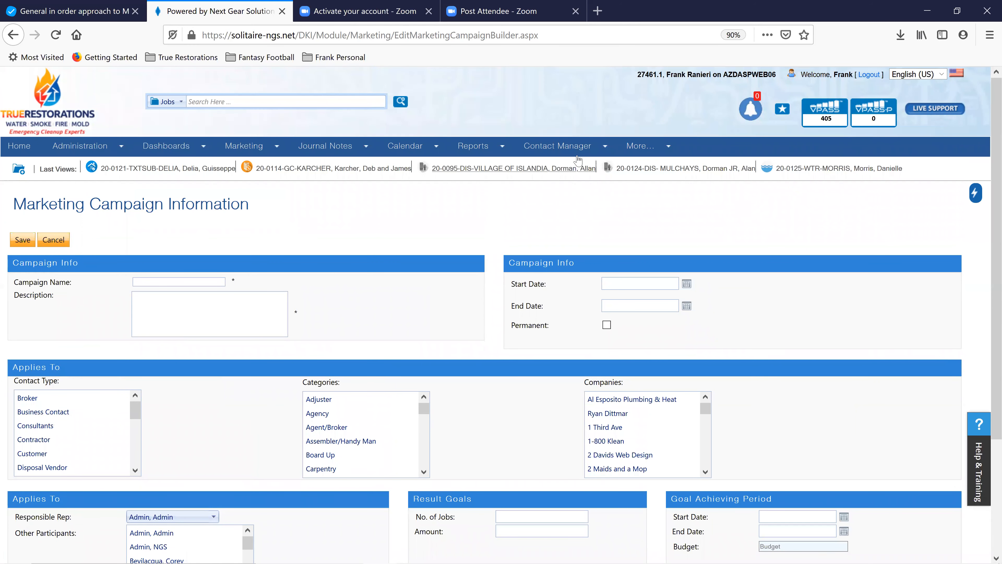
mouse_move(578, 153)
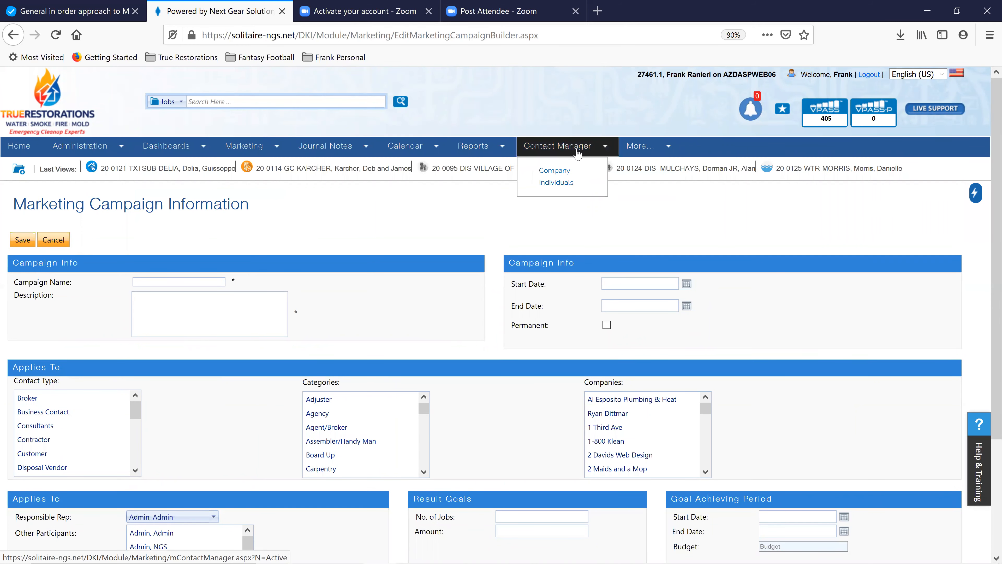
left_click(569, 170)
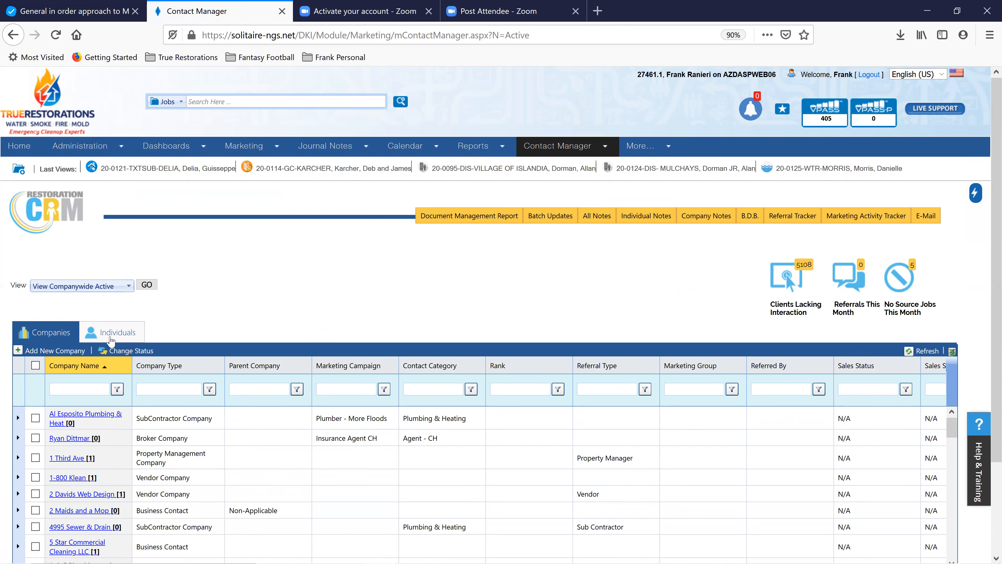
mouse_move(65, 422)
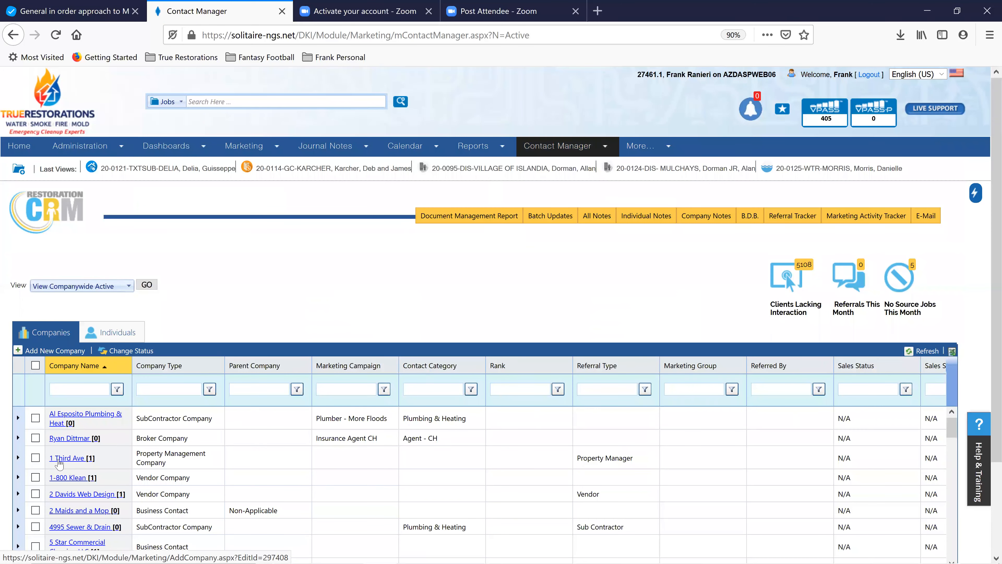
mouse_move(59, 464)
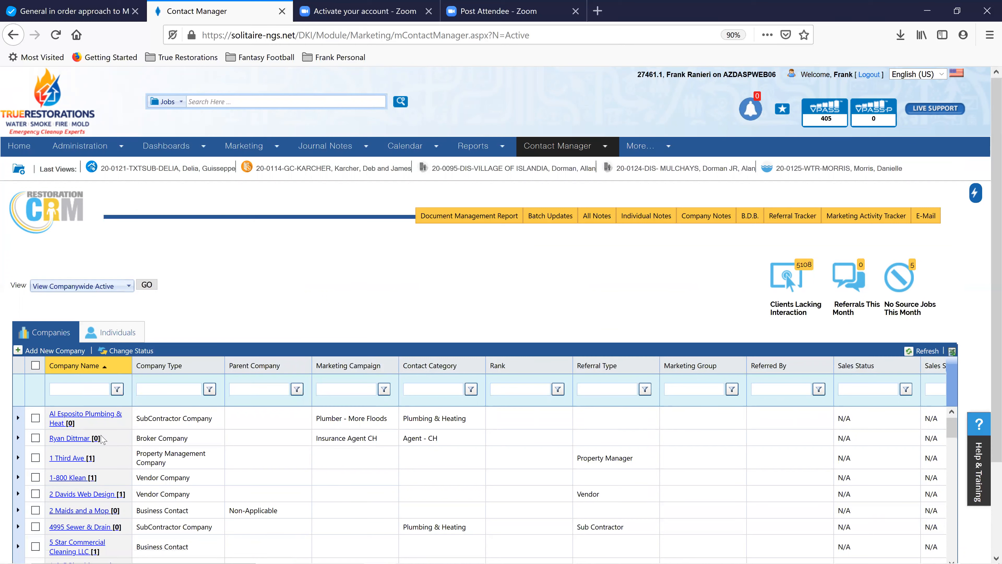
mouse_move(95, 459)
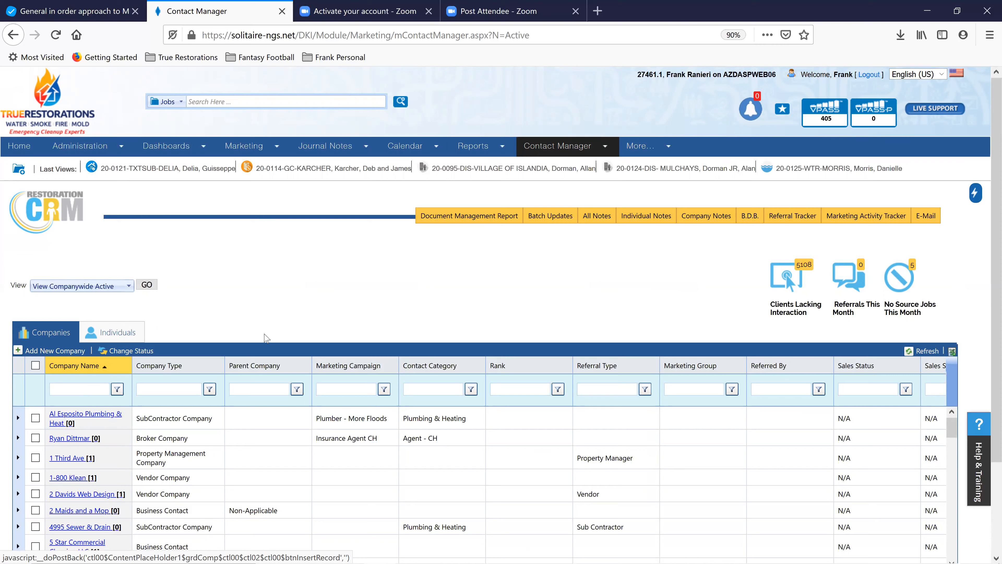
Add a new Broker/Agent company named ABC Brokerage and enter its main phone number
left_click(19, 351)
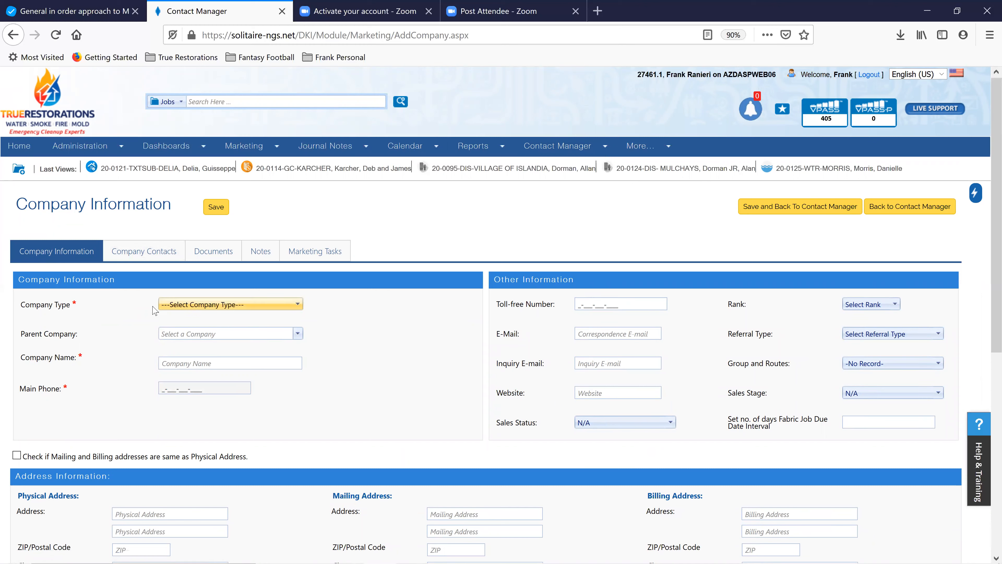
left_click(297, 304)
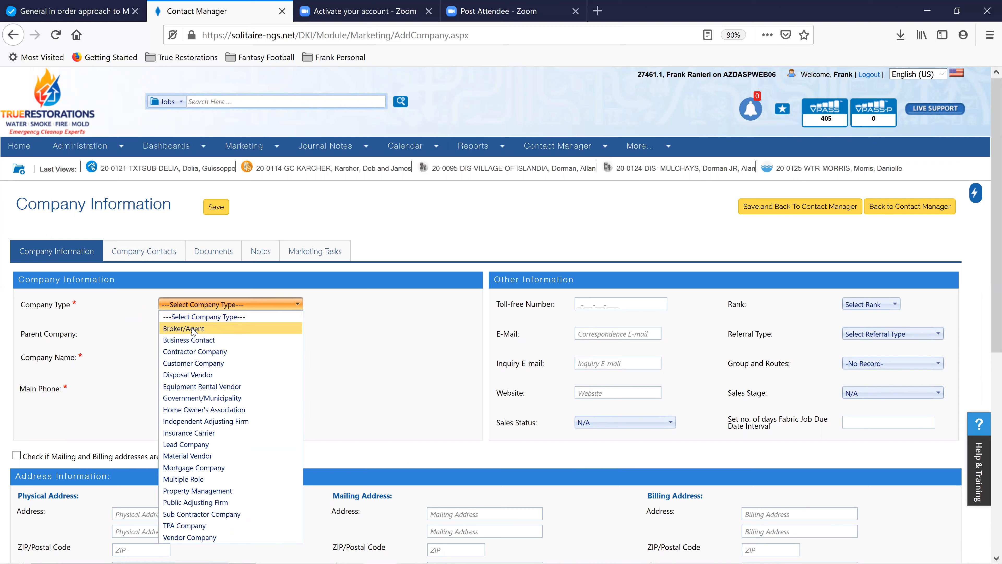
left_click(193, 331)
left_click(201, 363)
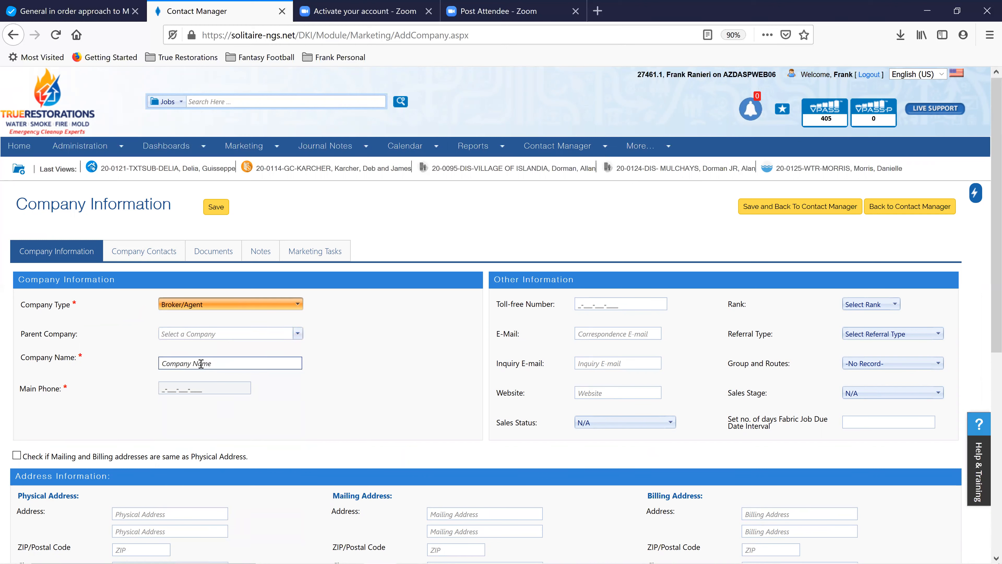
type("AB")
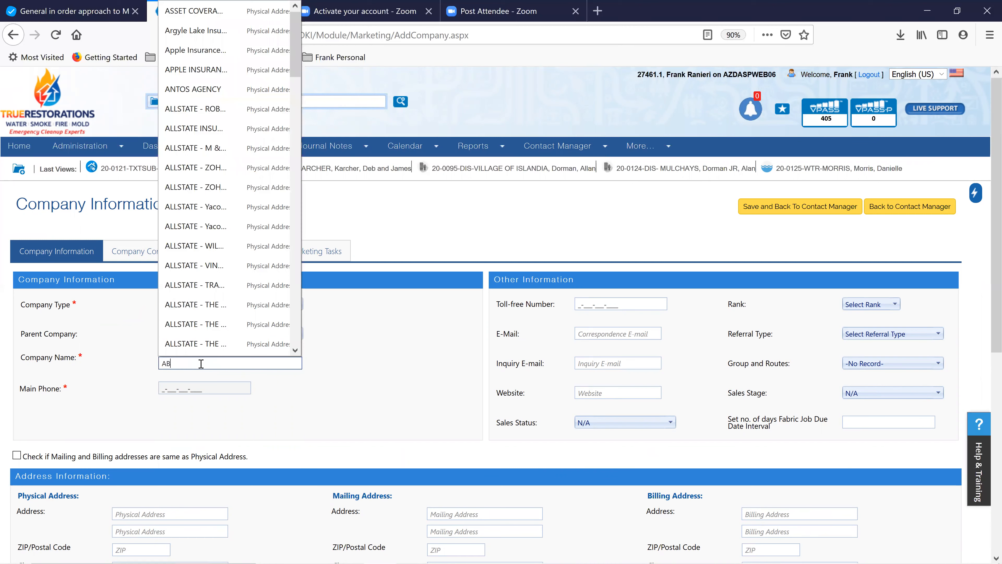
type("C Br")
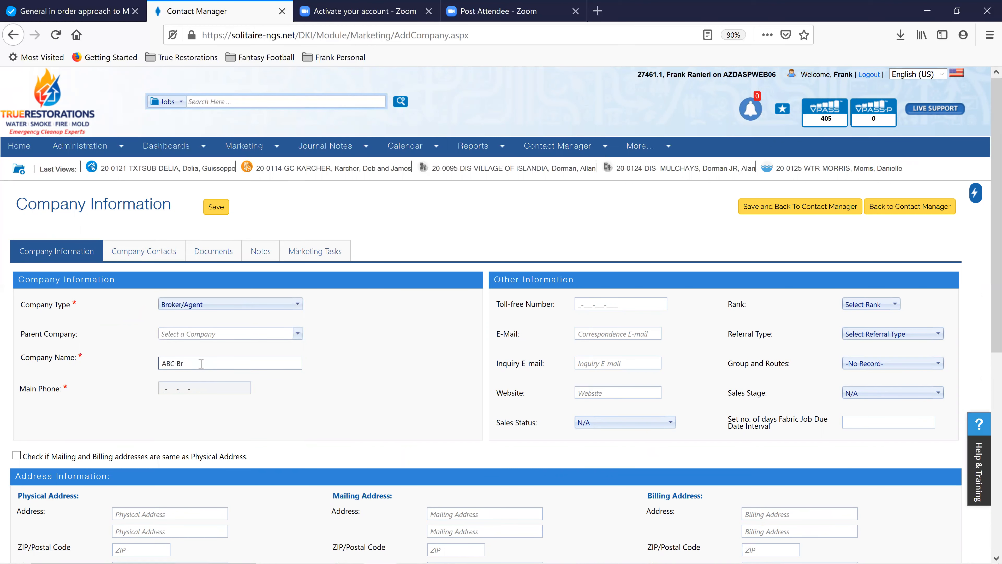
type("okerage")
left_click(168, 388)
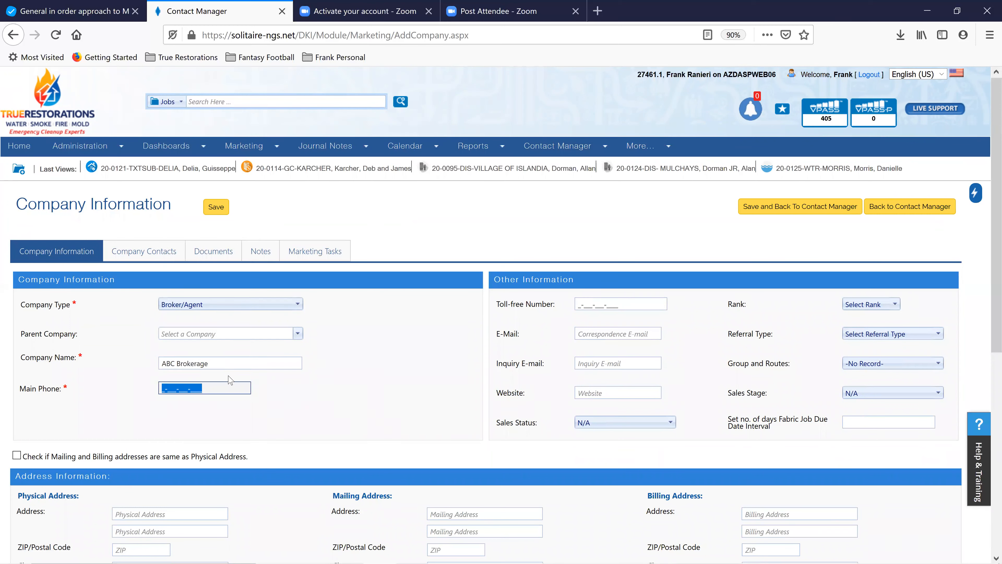
type("1-234-567-8999")
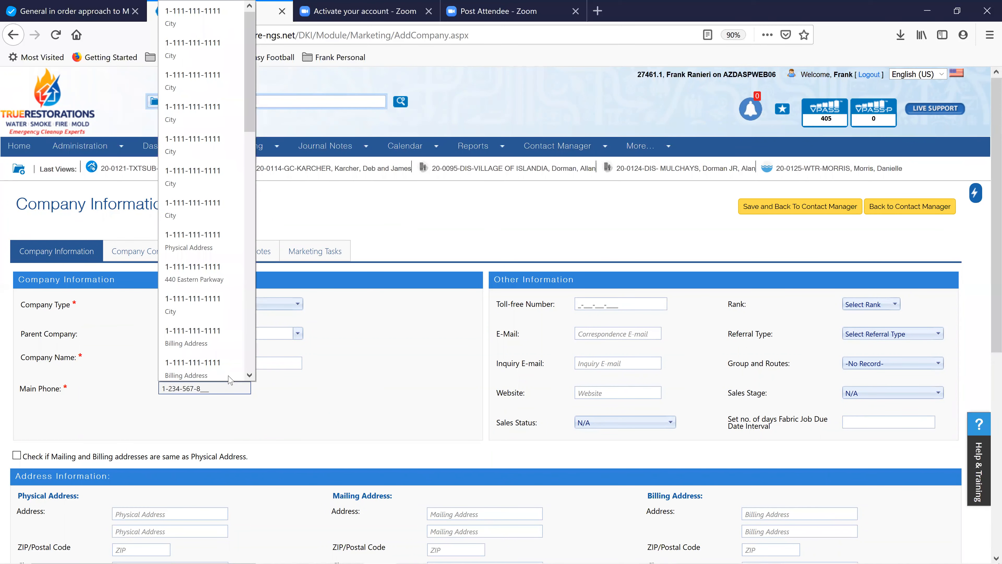
left_click(370, 390)
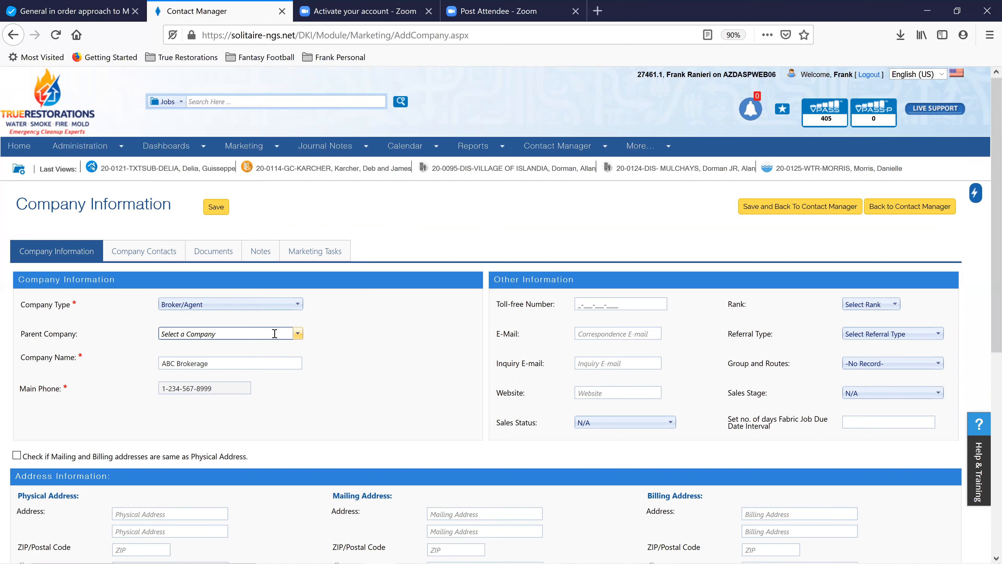
left_click(220, 365)
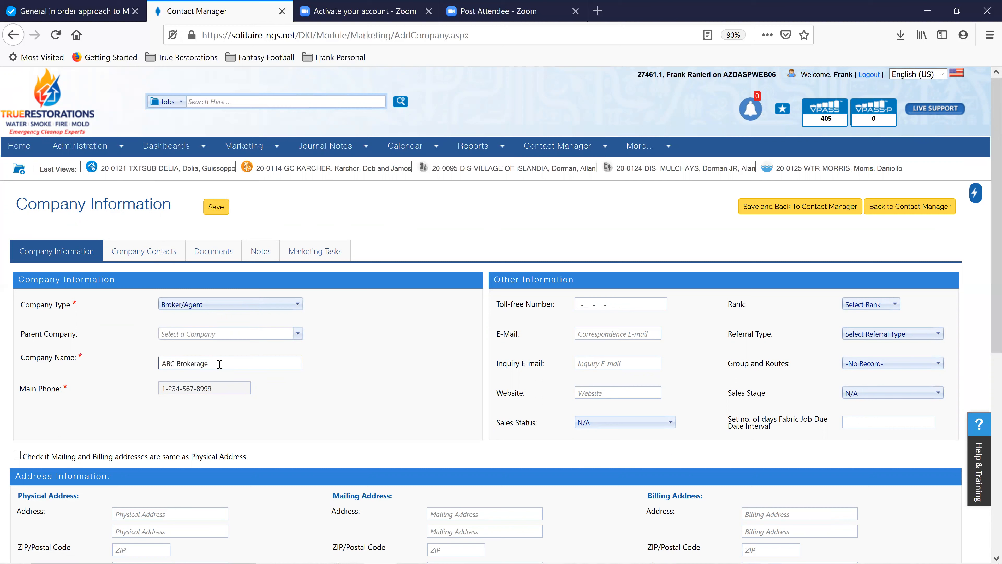
Prefix the company name with 'ALLSTATE - ' so it reads ALLSTATE - ABC Brokerage
left_click(163, 364)
type("ALLSTATE -")
left_click(226, 334)
left_click(193, 362)
left_click(578, 303)
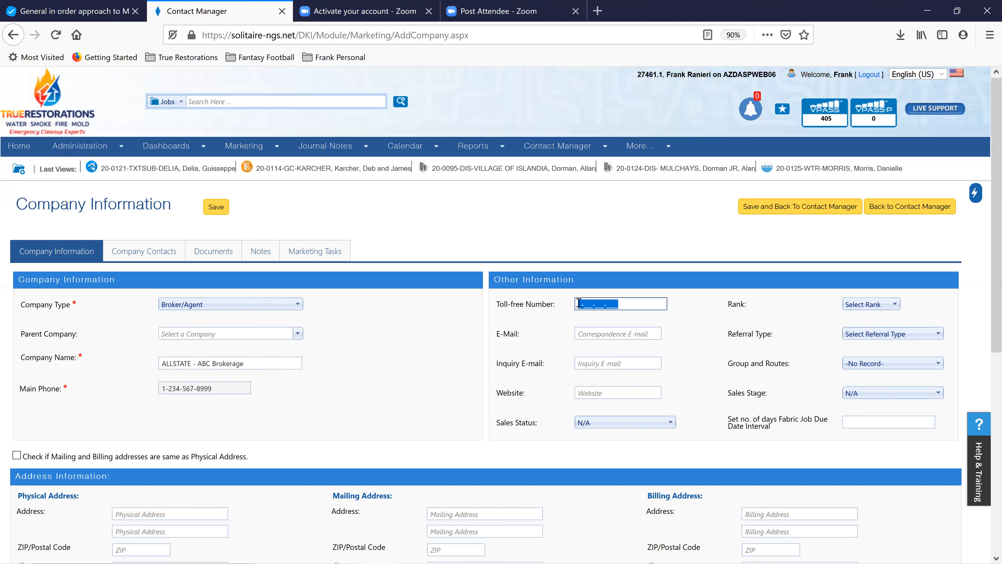
type("1-8")
type("00-333-33")
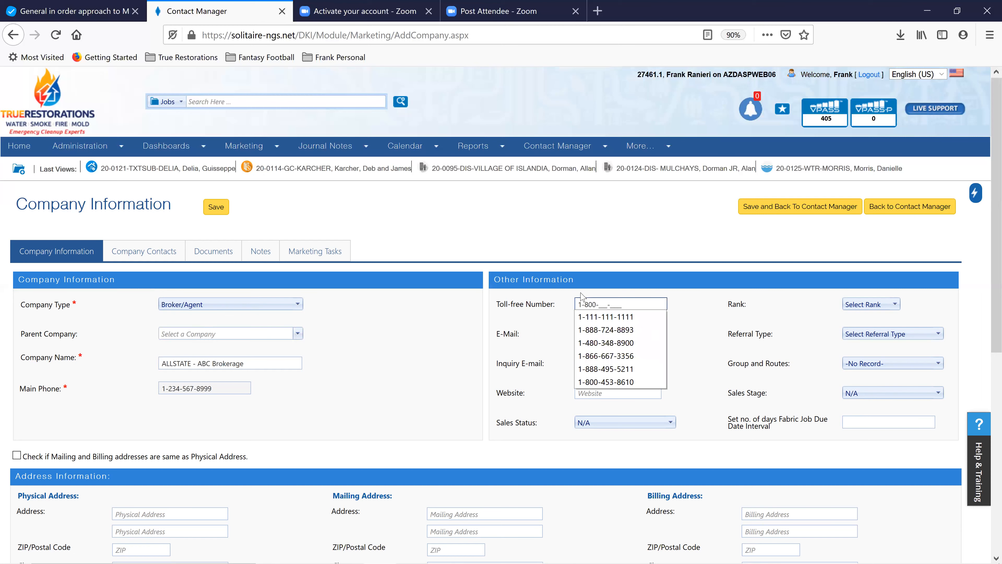
type("33")
left_click(599, 335)
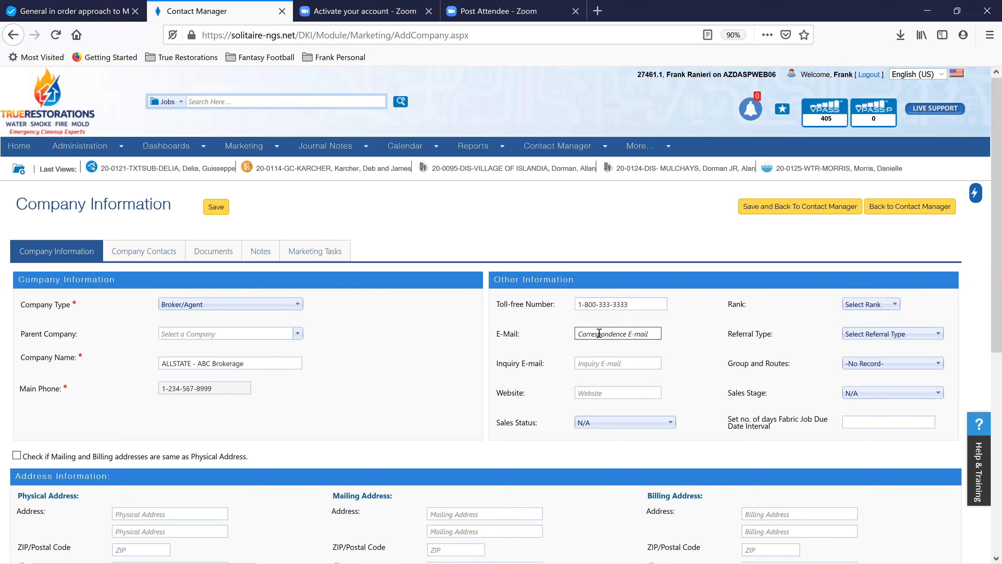
left_click(600, 363)
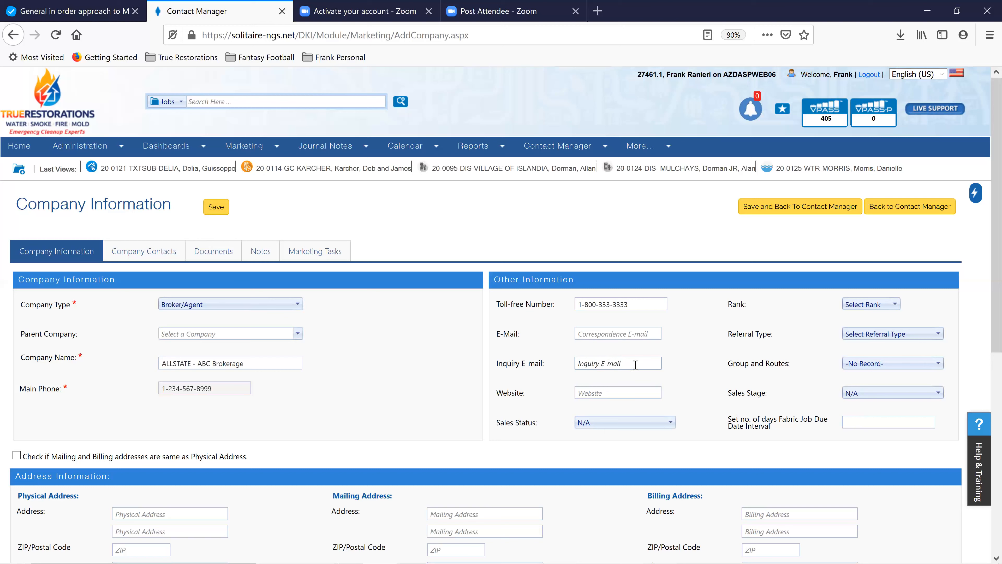
left_click(635, 333)
Enter physical address 123 Main St, Ste 4 with ZIP 11735 so Farmingdale, Nassau fills in
scroll(180, 281, "down", 5)
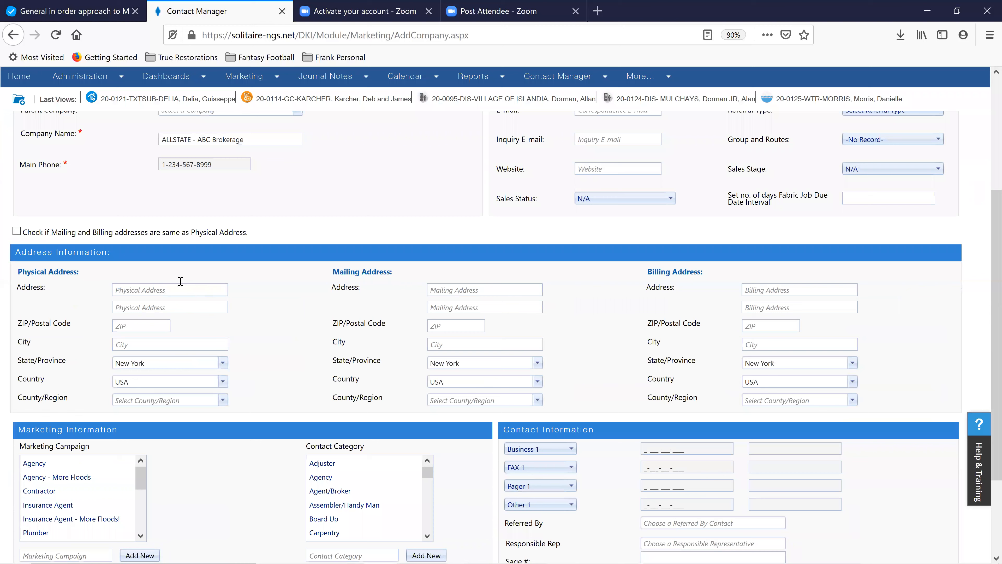
left_click(180, 281)
type("123 Main St")
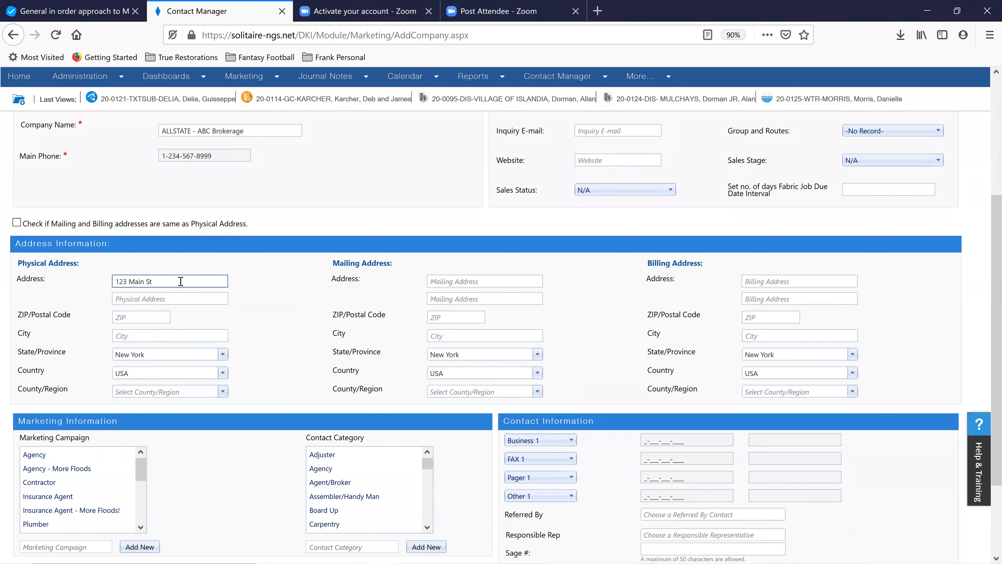
type(", Ste 4")
left_click(146, 314)
type("11735")
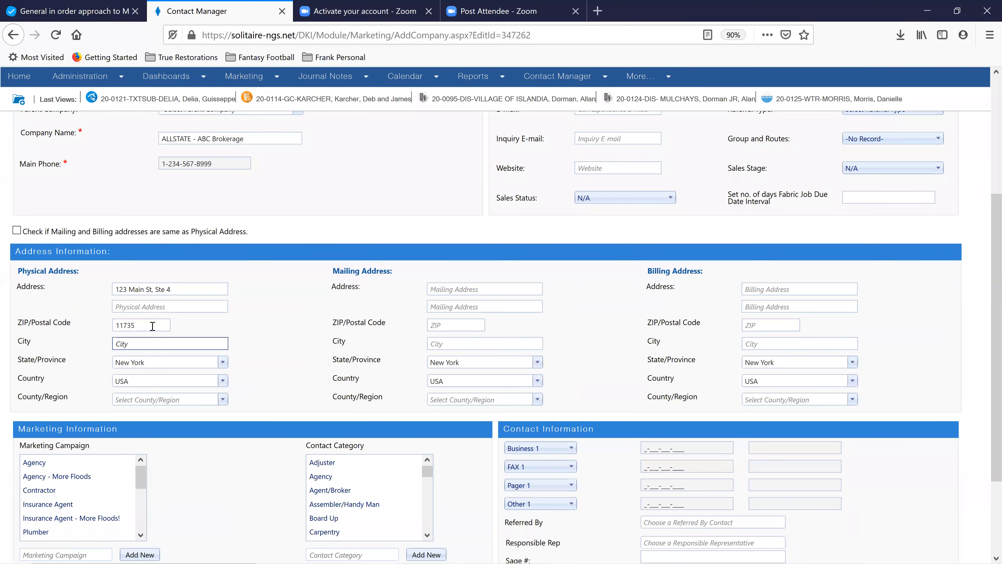
left_click(150, 325)
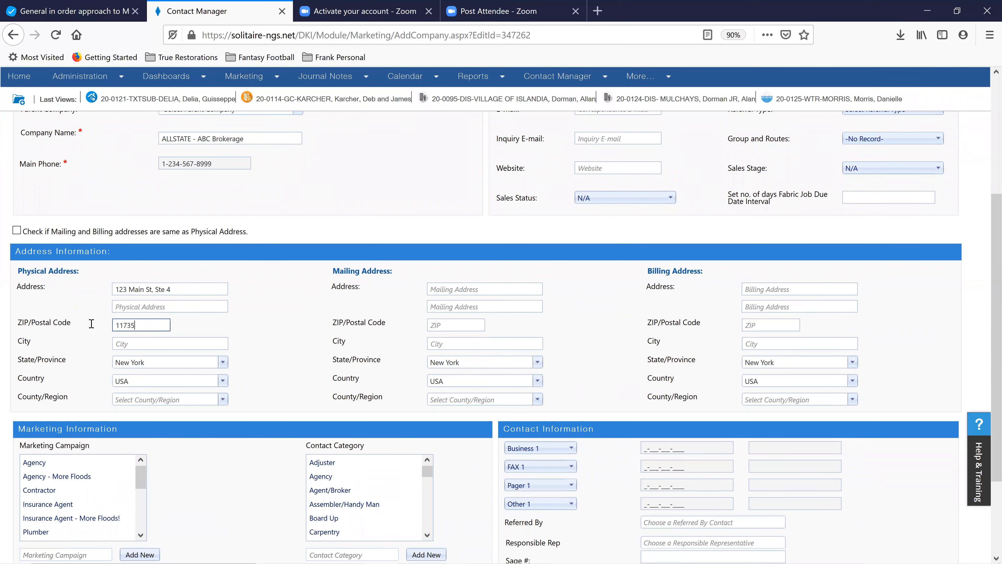
double_click(116, 324)
type("117")
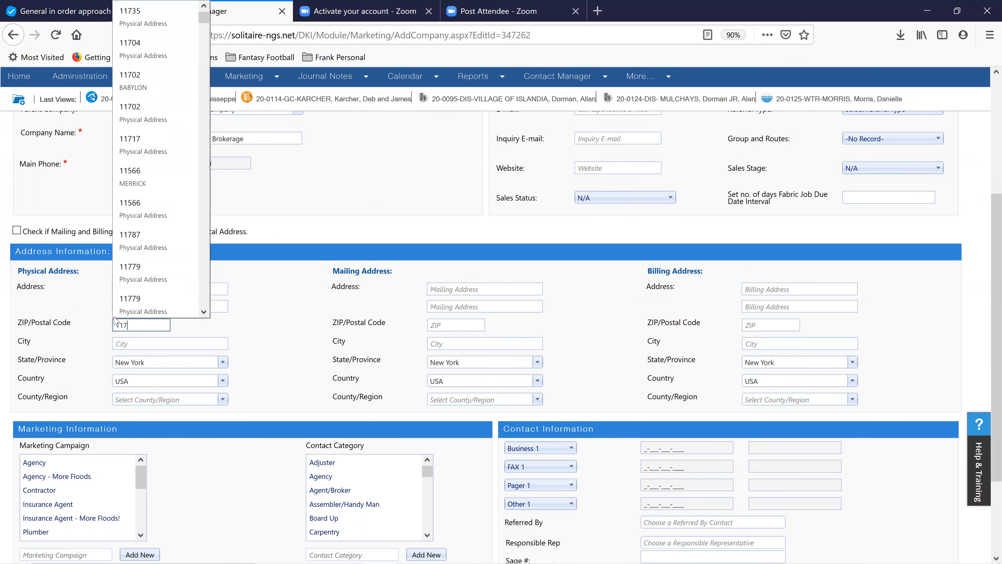
left_click(279, 337)
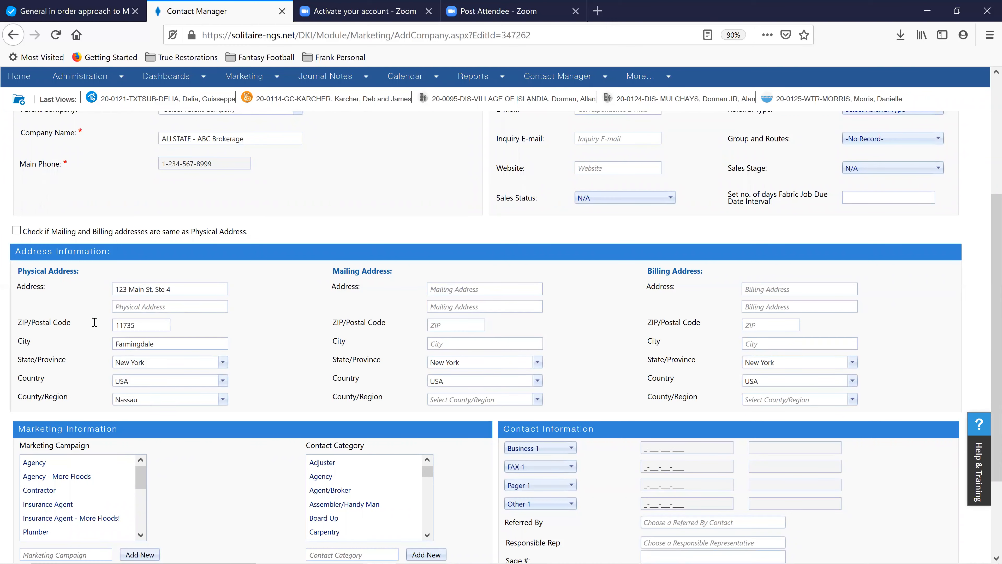
Copy the physical address 123 Main St, Ste 4 into the mailing and billing addresses
left_click(16, 230)
scroll(266, 301, "down", 3)
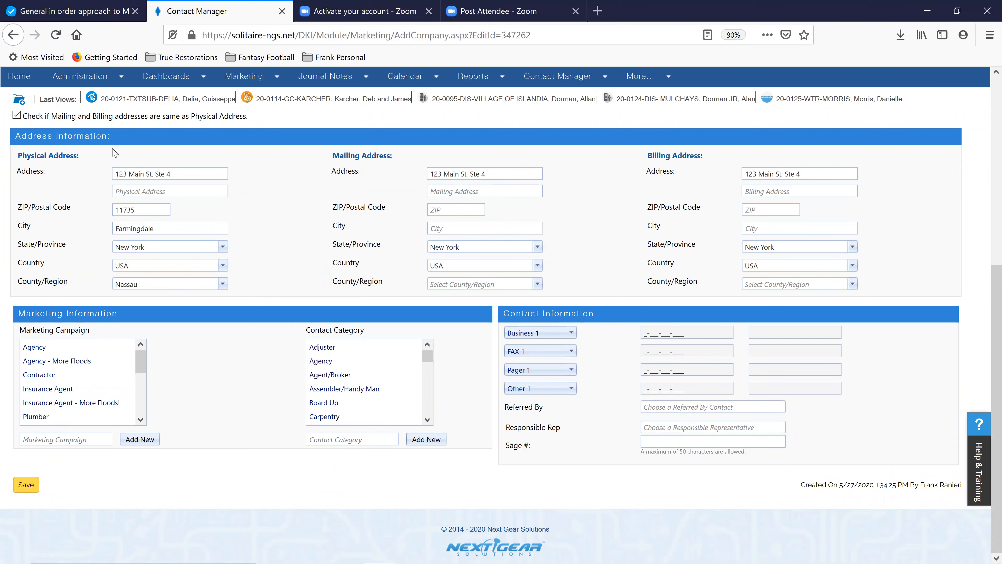
scroll(173, 196, "up", 2)
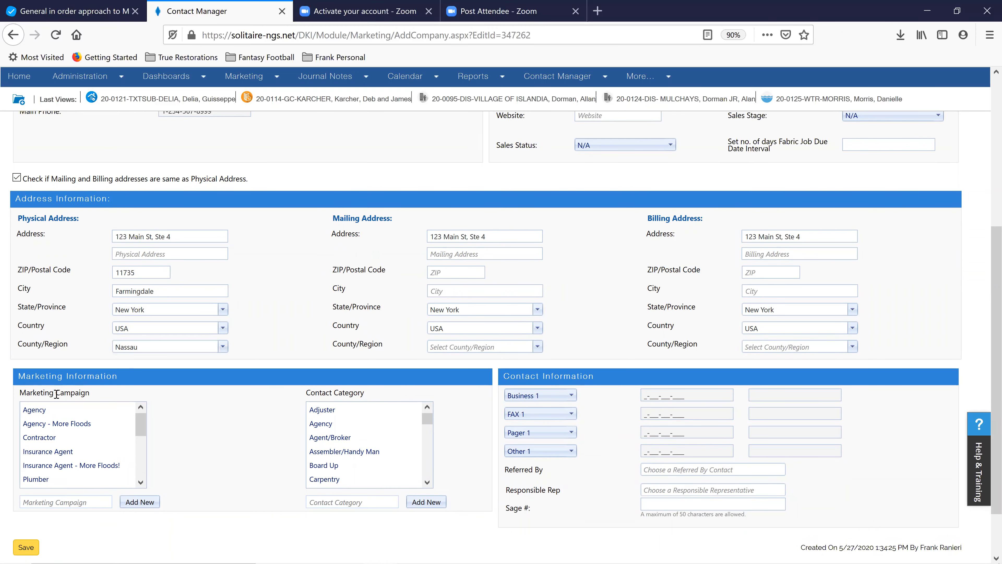
scroll(153, 396, "down", 2)
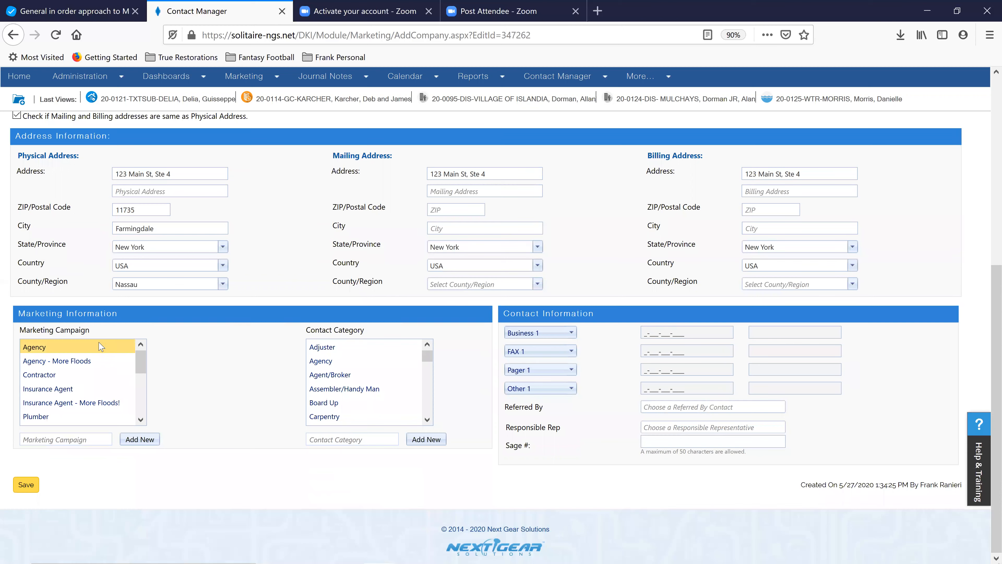
Choose Agency - More Floods in the Marketing Campaign list
left_click(138, 228)
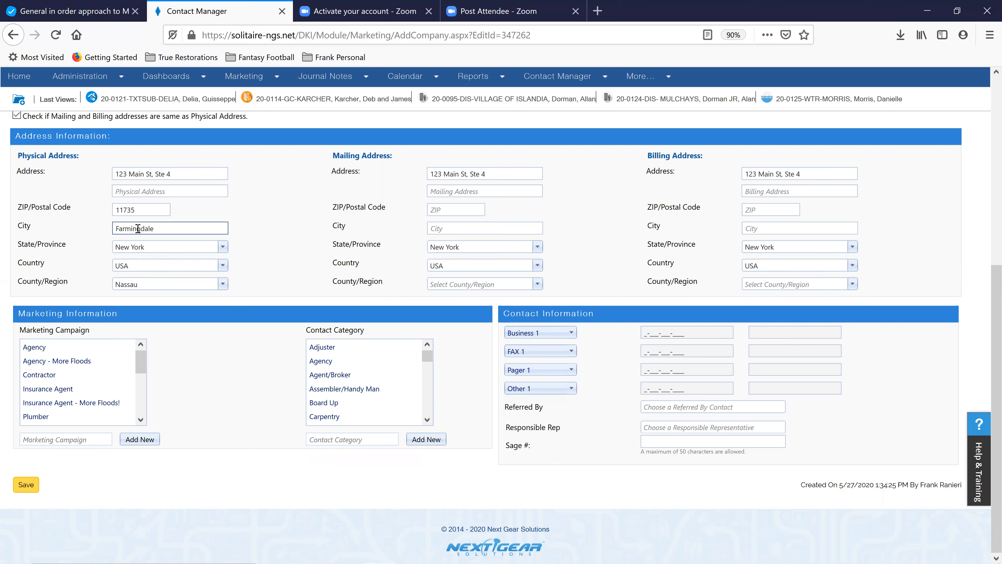
left_click(43, 361)
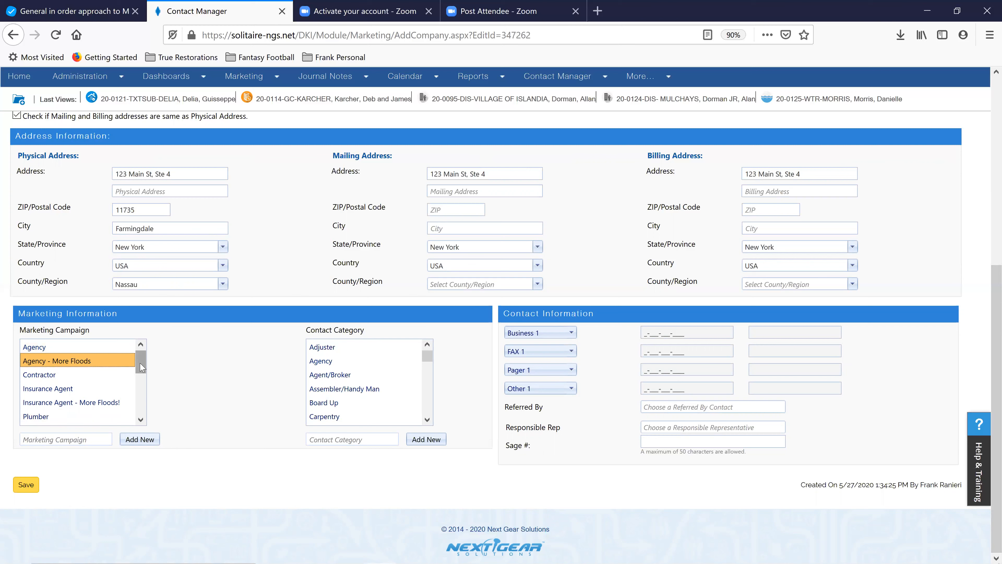
scroll(141, 373, "down", 1)
scroll(140, 374, "down", 1)
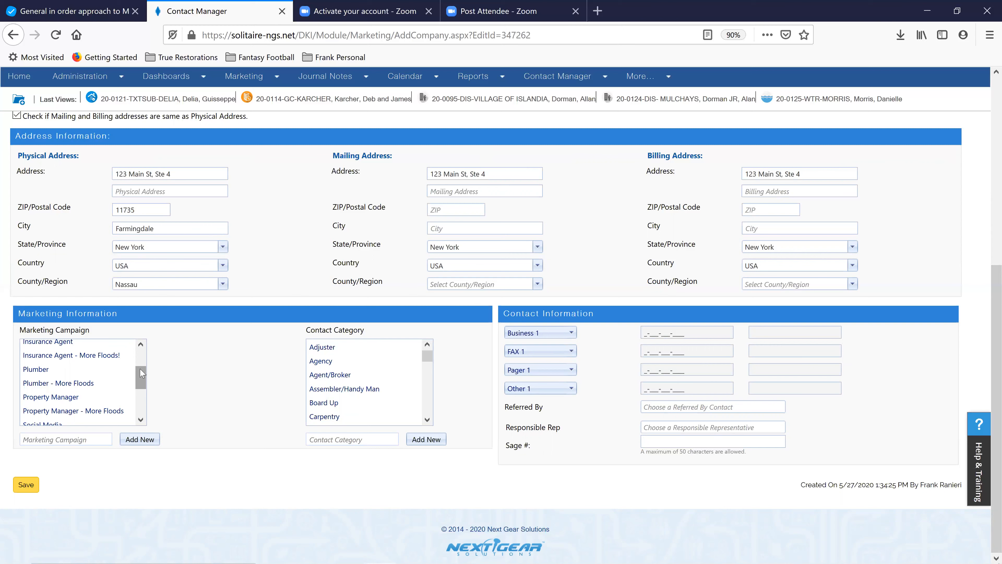
Leave Agency - More Floods as the sole selected campaign and choose Agency as Contact Category
left_click_drag(143, 373, 141, 347)
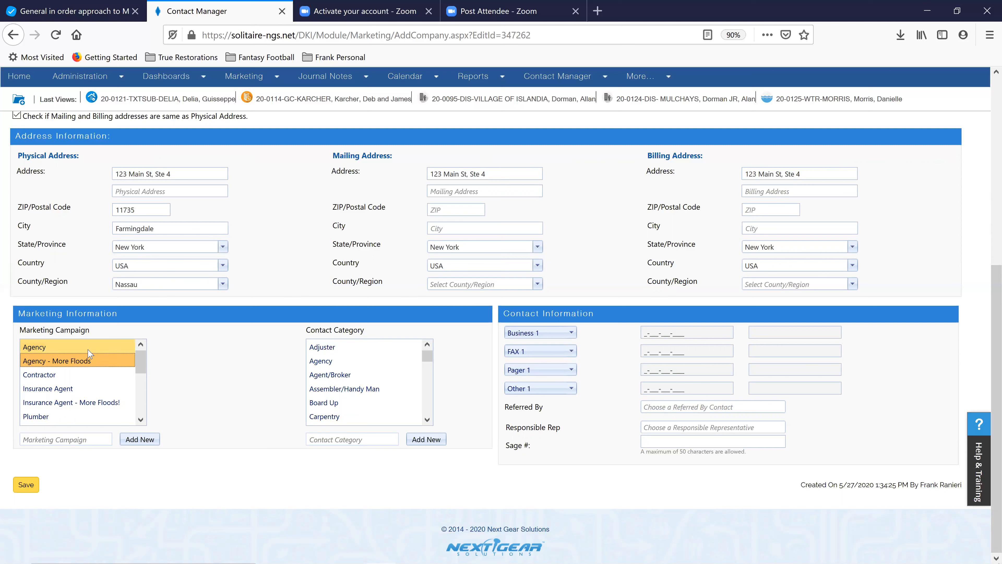
left_click(41, 374, "shift")
left_click(44, 388, "shift")
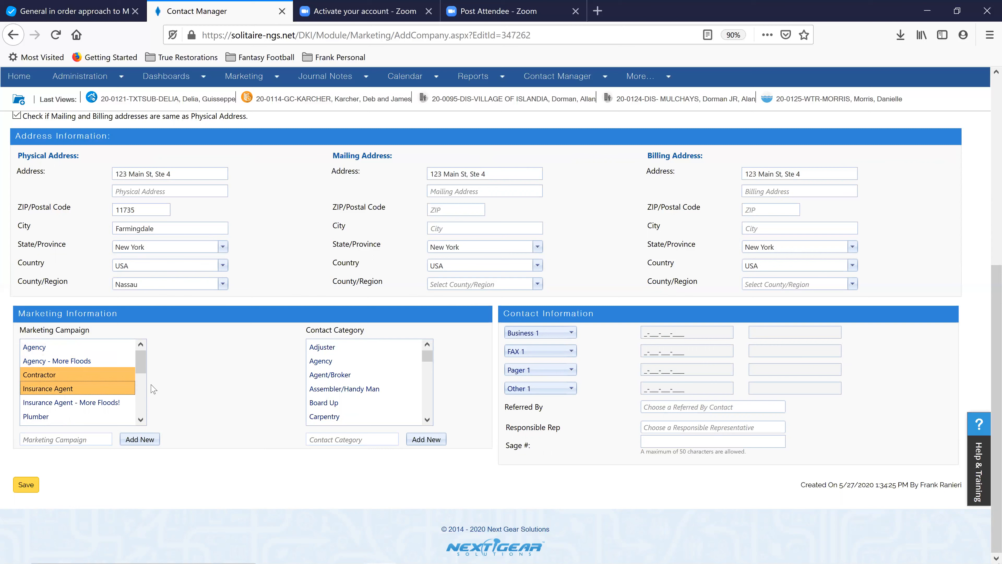
left_click(110, 366, "ctrl")
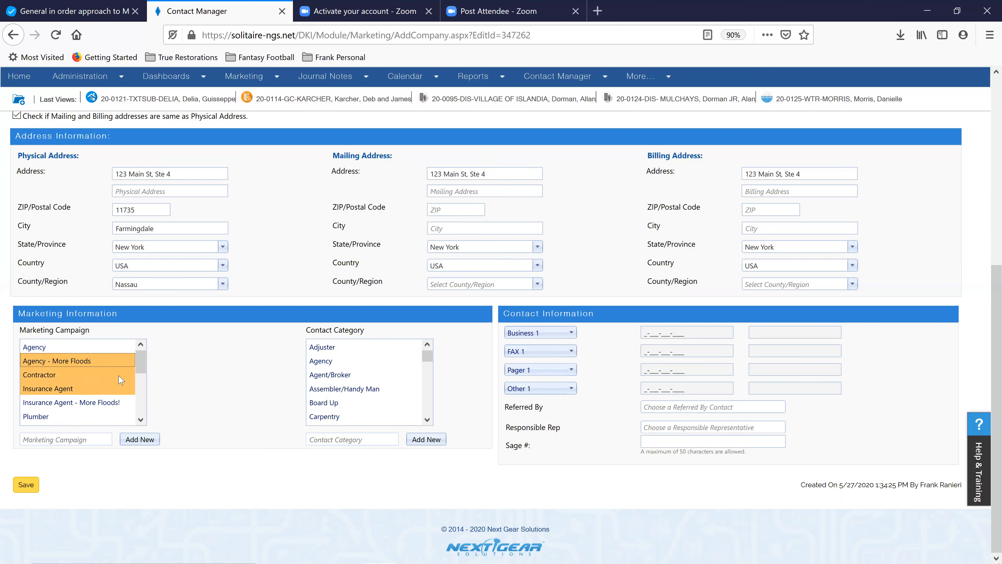
left_click(85, 374)
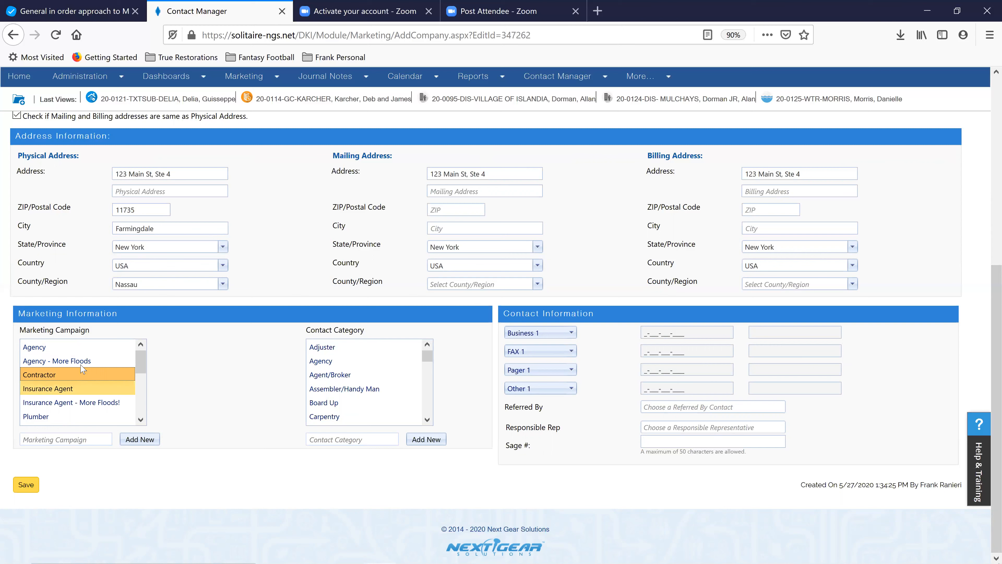
left_click(81, 365, "shift")
left_click(81, 365)
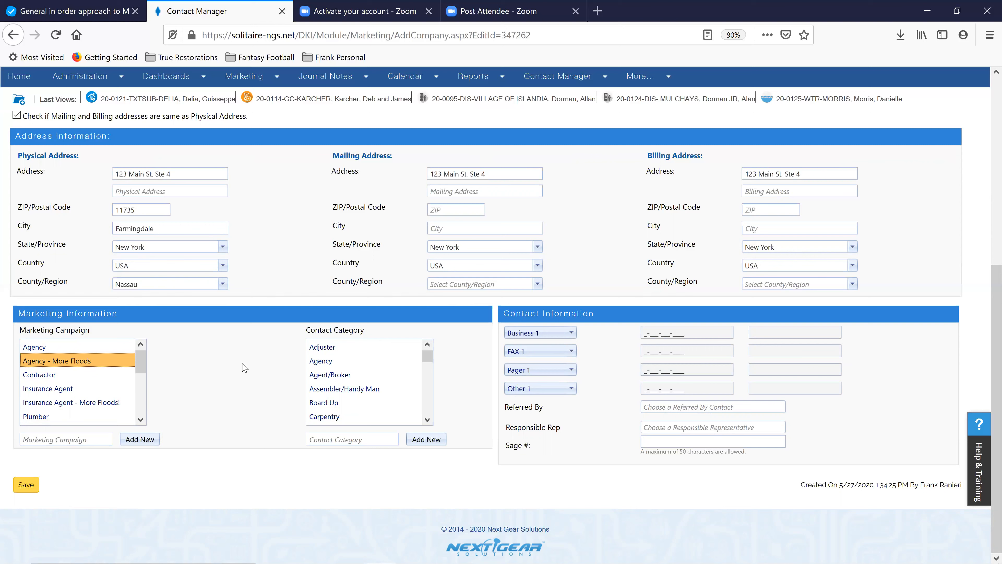
left_click(326, 366)
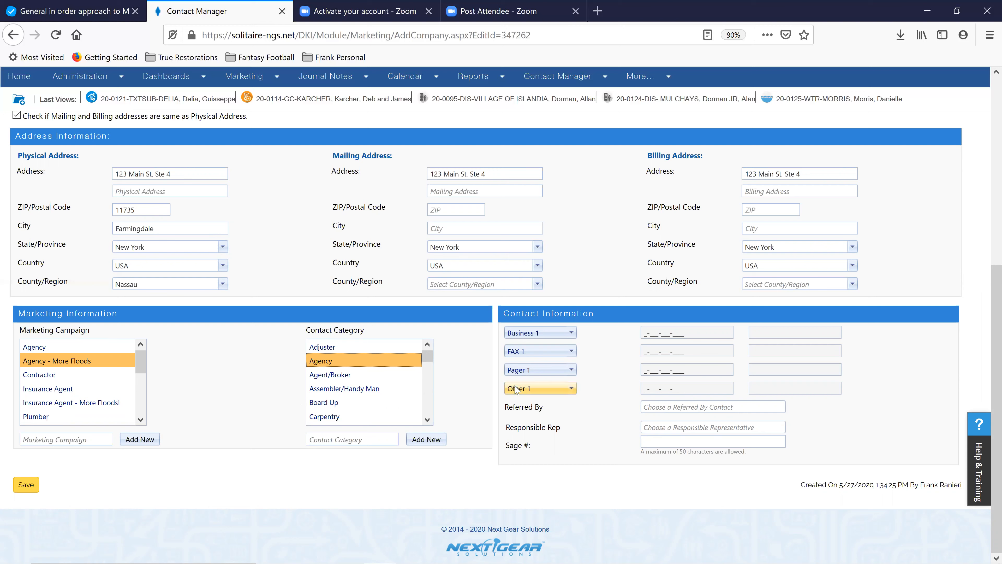
Paste the company's main phone number into the Business 1 phone field
left_click(651, 332)
left_click(639, 311)
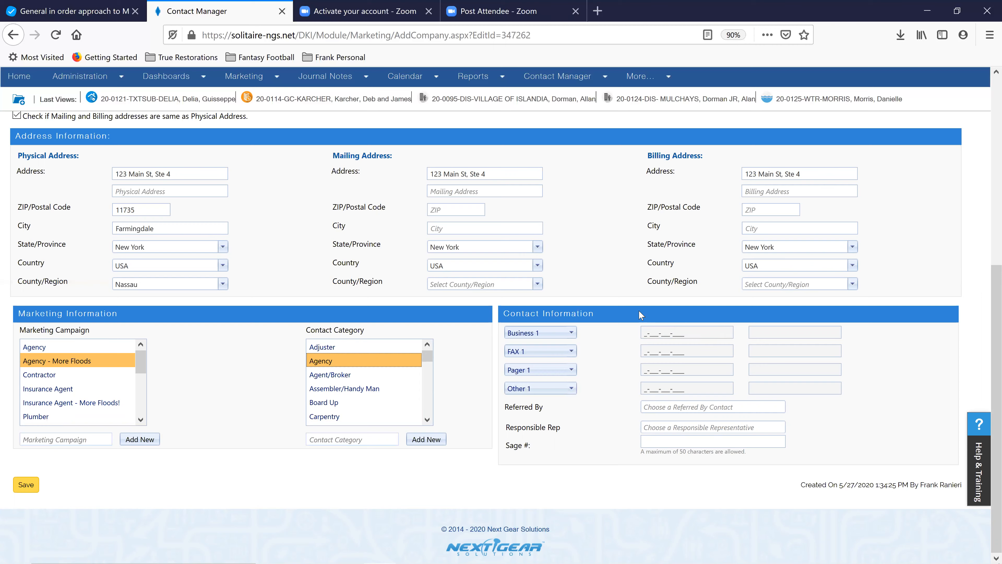
scroll(298, 268, "up", 5)
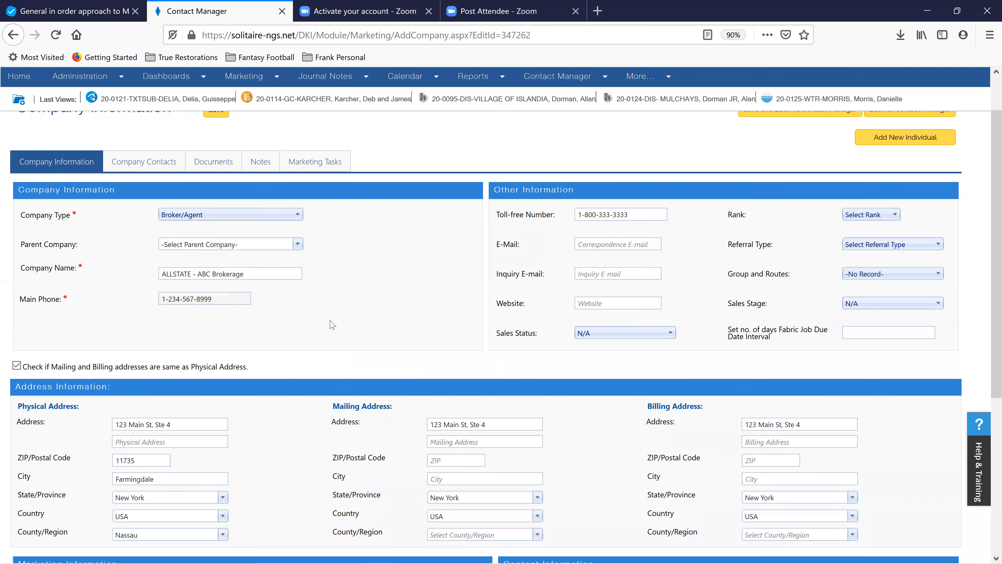
scroll(665, 333, "down", 5)
right_click(665, 333)
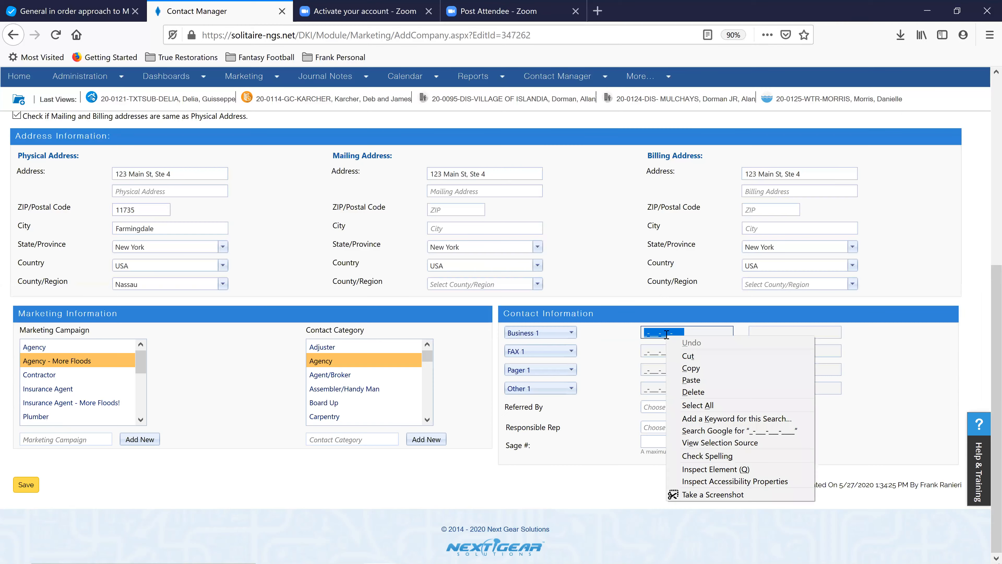
left_click(691, 379)
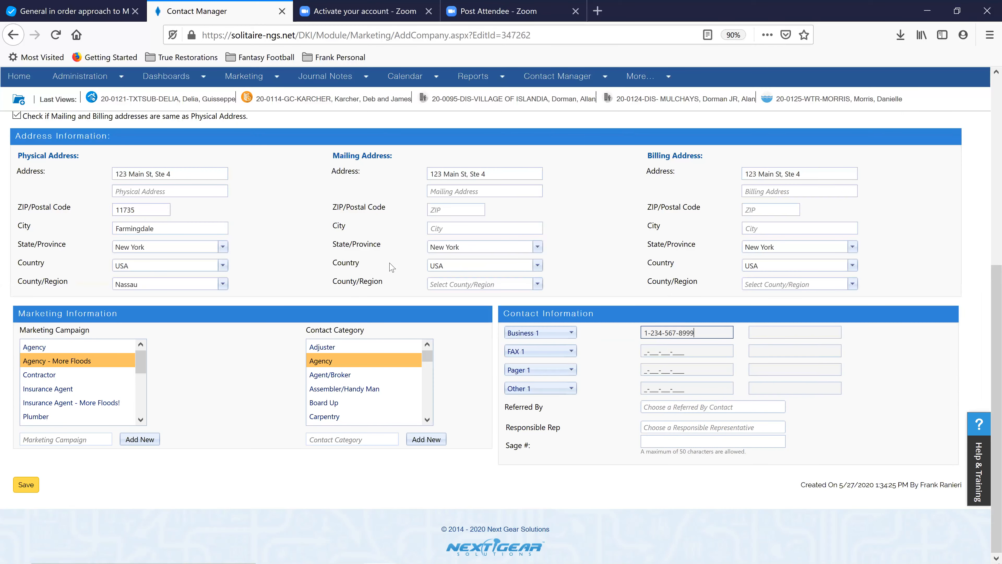
Label the Business 1 phone 'Main Office Line'
scroll(347, 259, "up", 5)
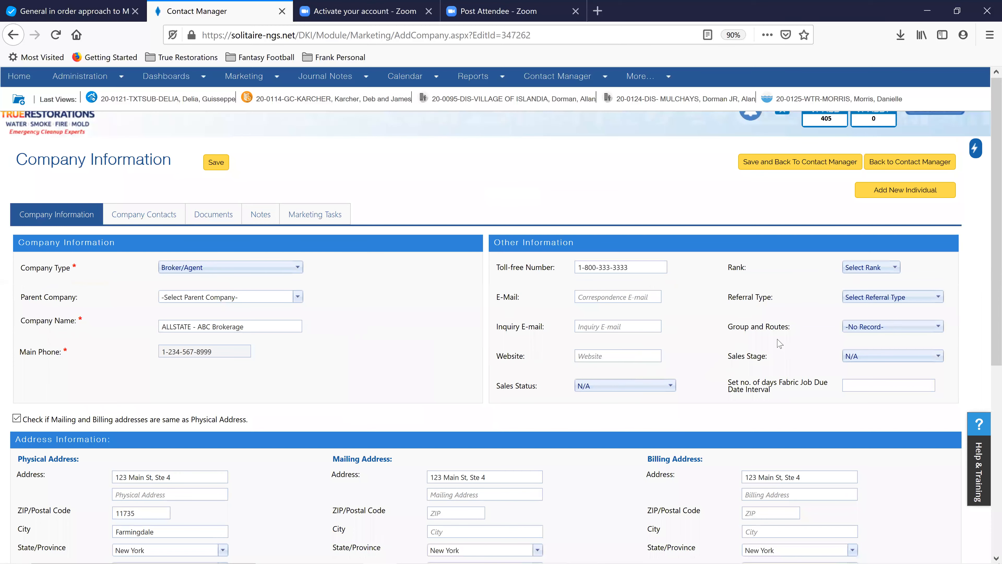
scroll(777, 332, "down", 5)
left_click(780, 330)
type("Main Office Line")
left_click(920, 366)
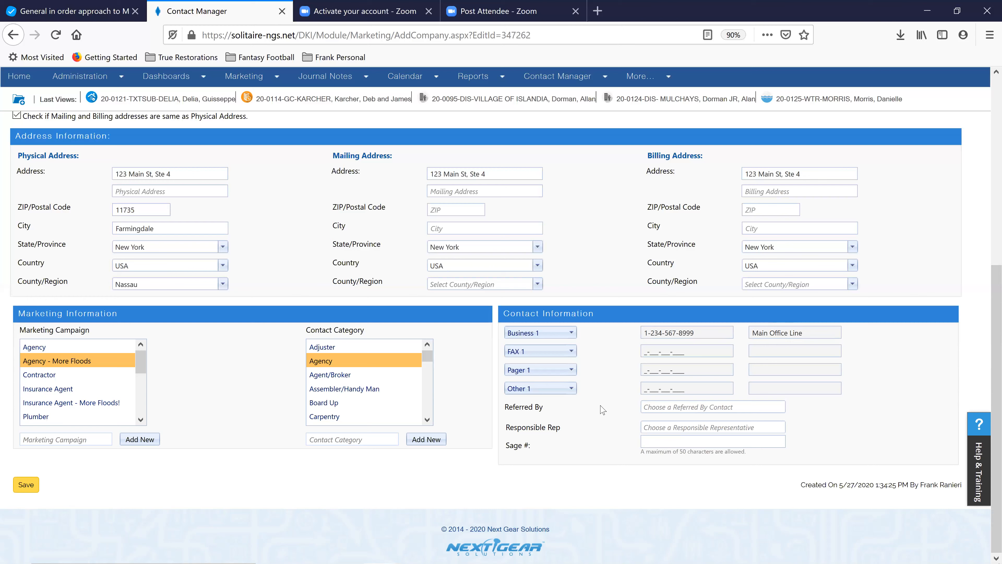
left_click(664, 425)
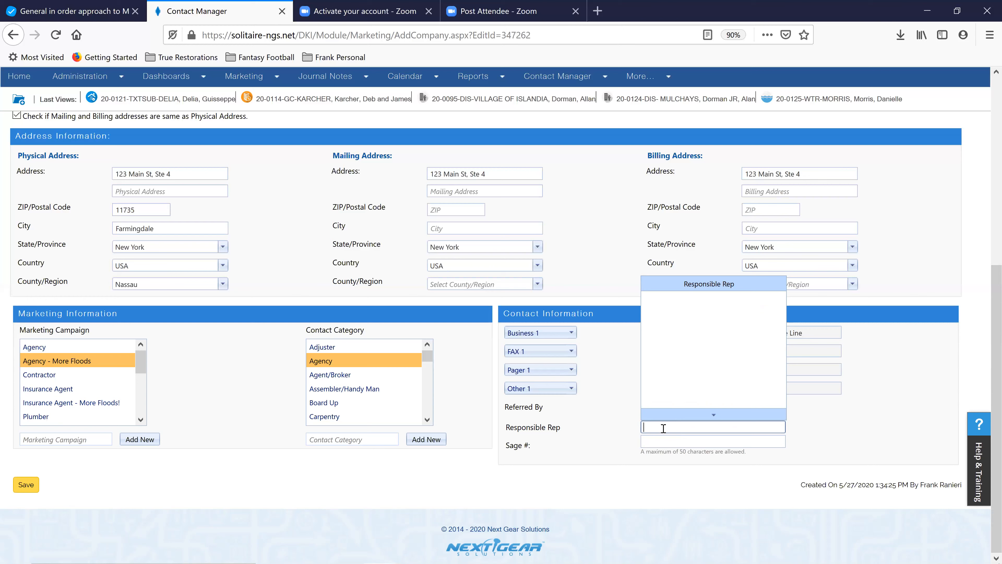
Fill in the Responsible Rep field with the matching sales rep from the suggestions
type("frank")
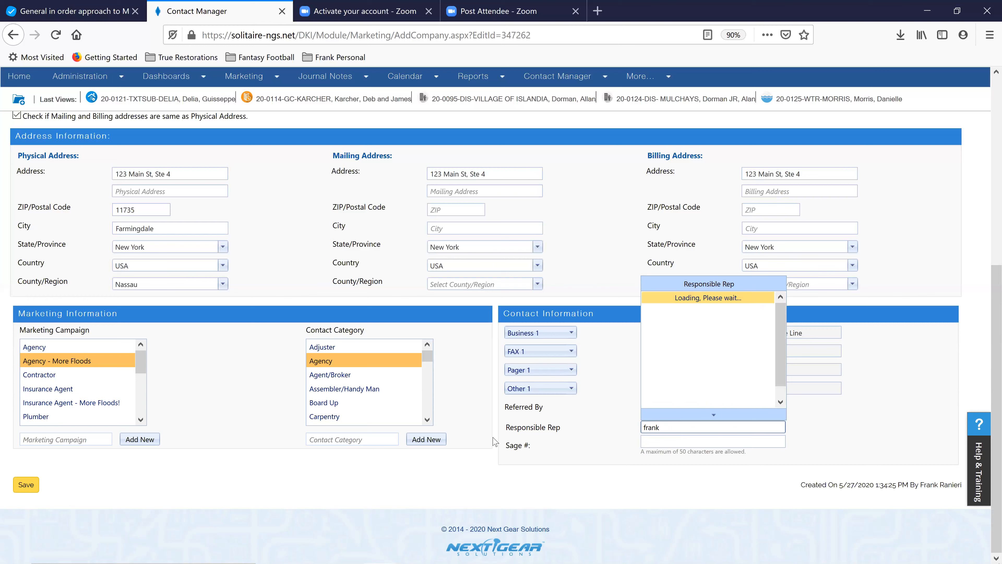
left_click(677, 299)
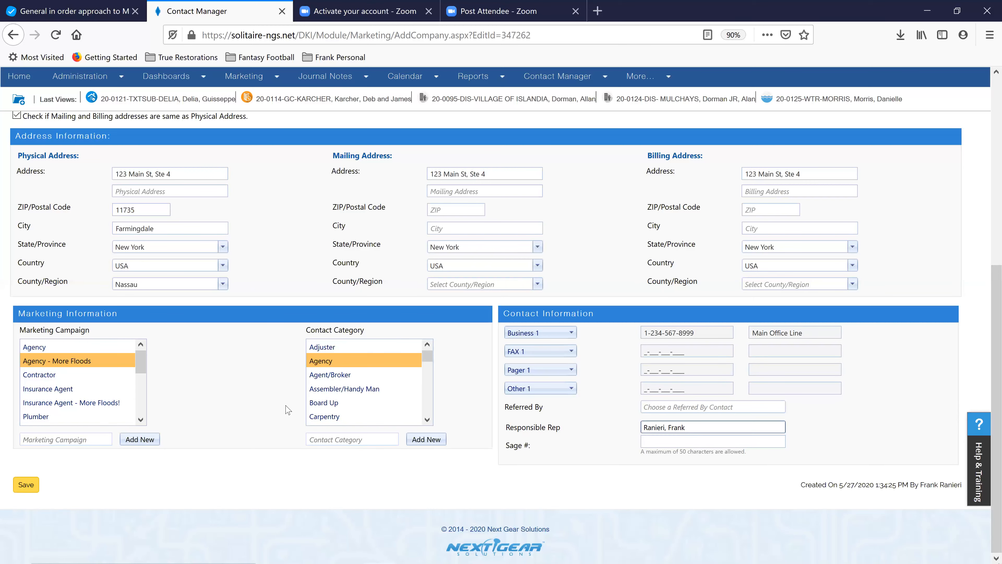
scroll(277, 307, "up", 5)
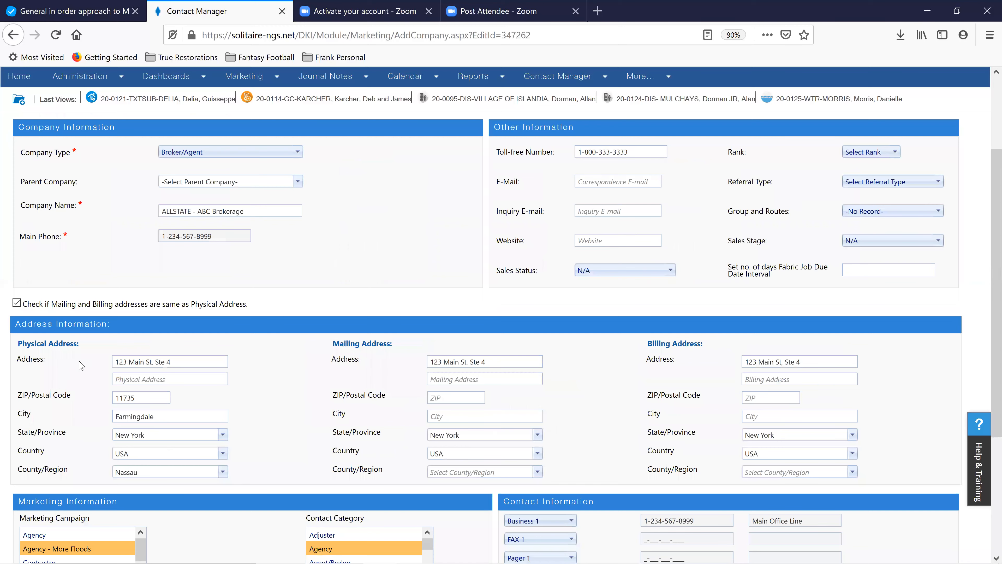
Leave Agency as the only contact category and save the ALLSTATE - ABC Brokerage record
scroll(341, 370, "down", 5)
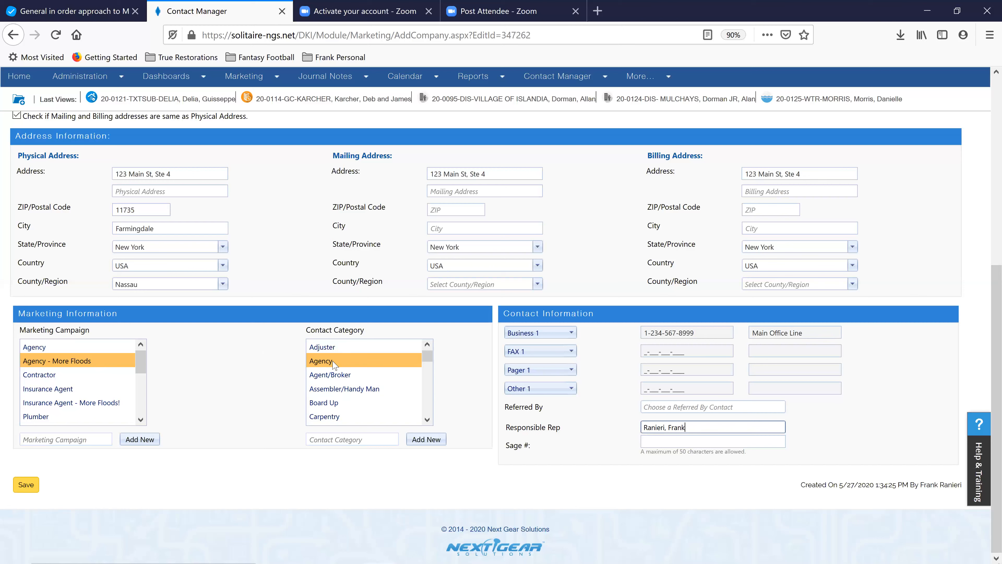
left_click(327, 396)
left_click(330, 400, "ctrl")
left_click(329, 388, "ctrl")
left_click(330, 374, "ctrl")
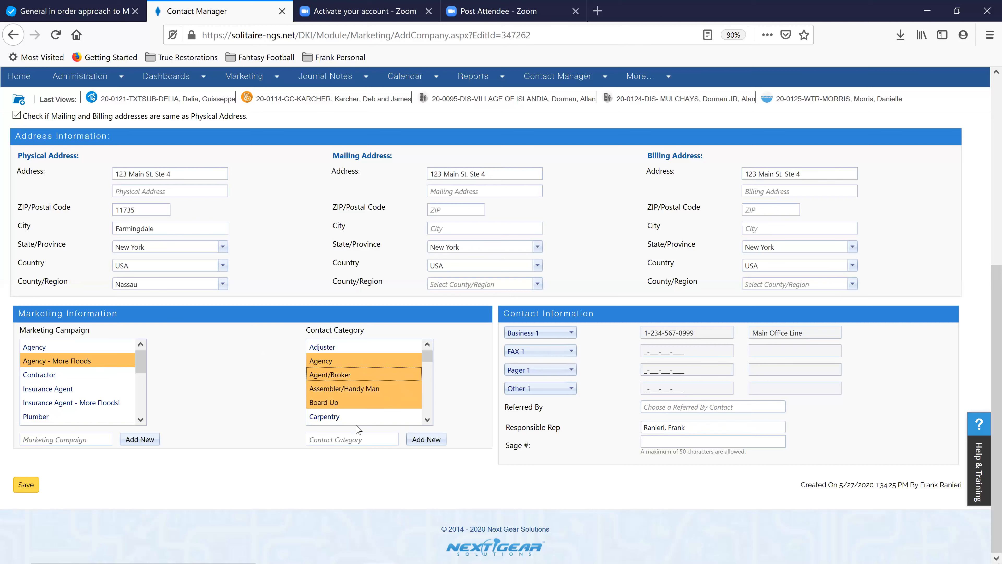
left_click(351, 363)
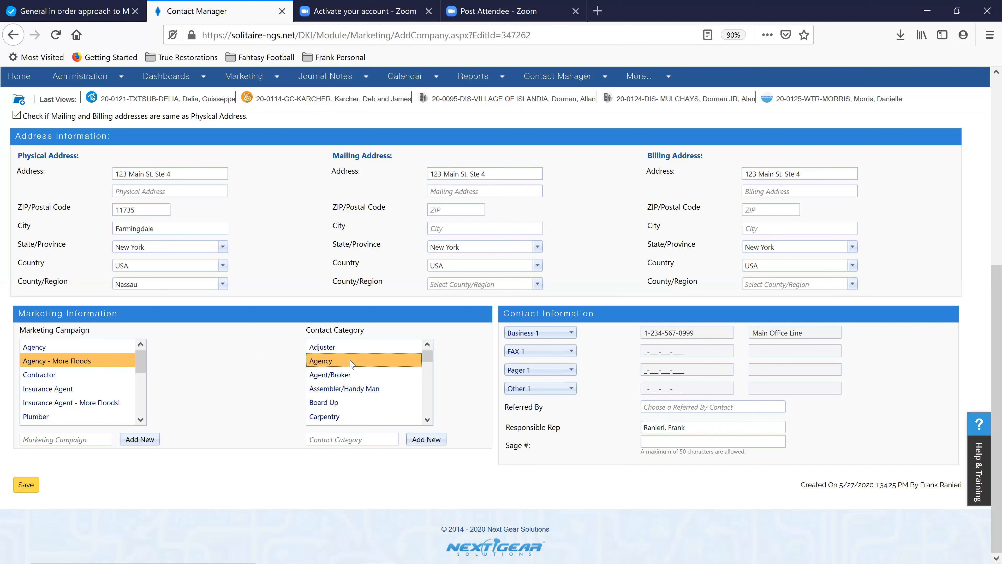
left_click(24, 485)
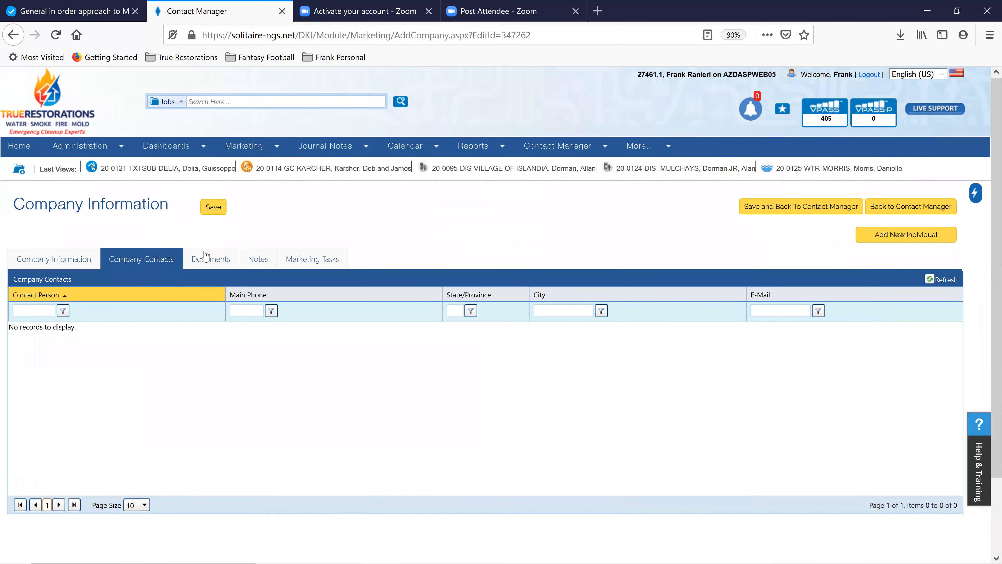
Show the company's Documents tab, which has no documents or folders
left_click(207, 261)
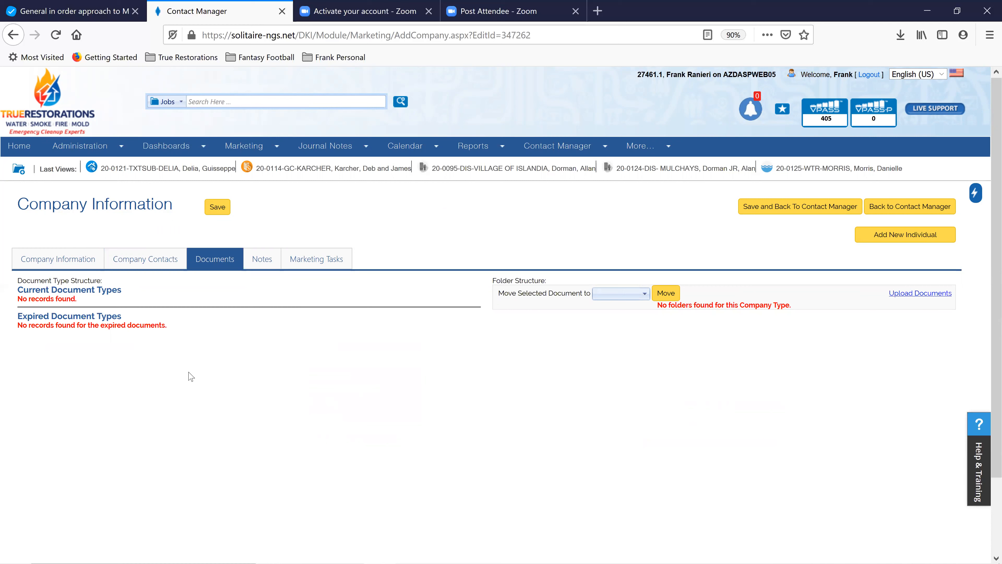
Show the company's Notes tab, which has no notes yet
left_click(268, 263)
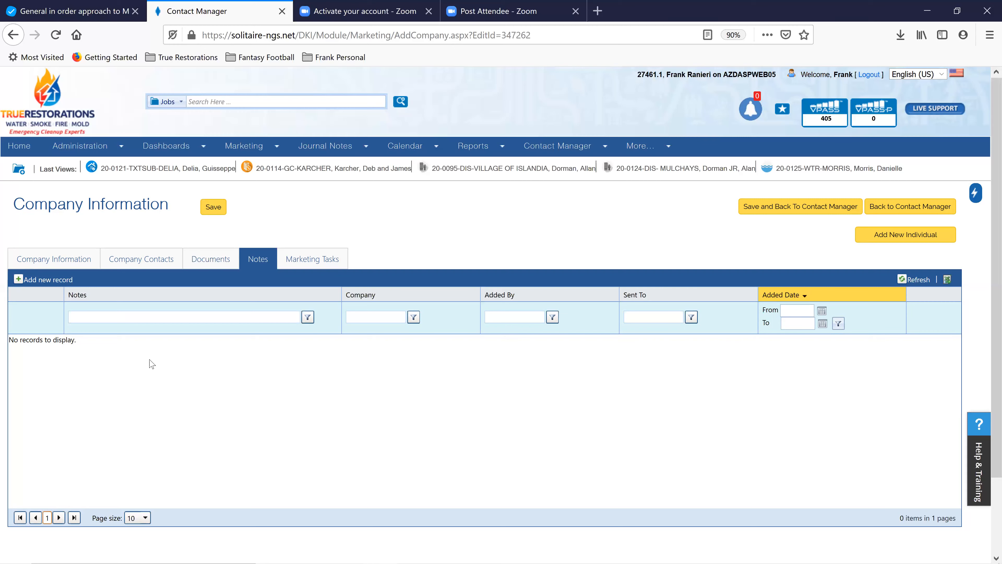
Return to Company Information and duplicate the browser tab to get the Contact Manager list
left_click(71, 265)
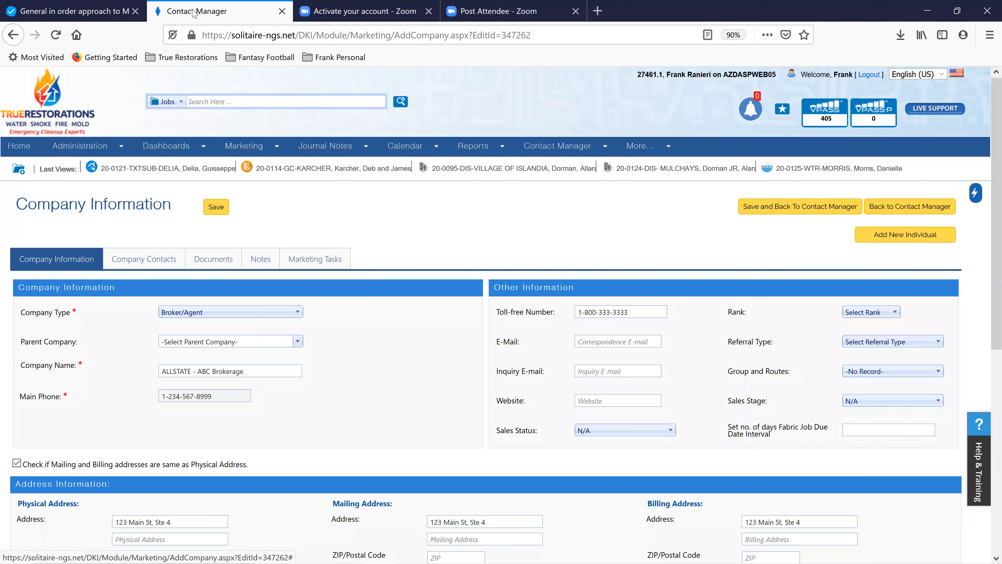
left_click(273, 48)
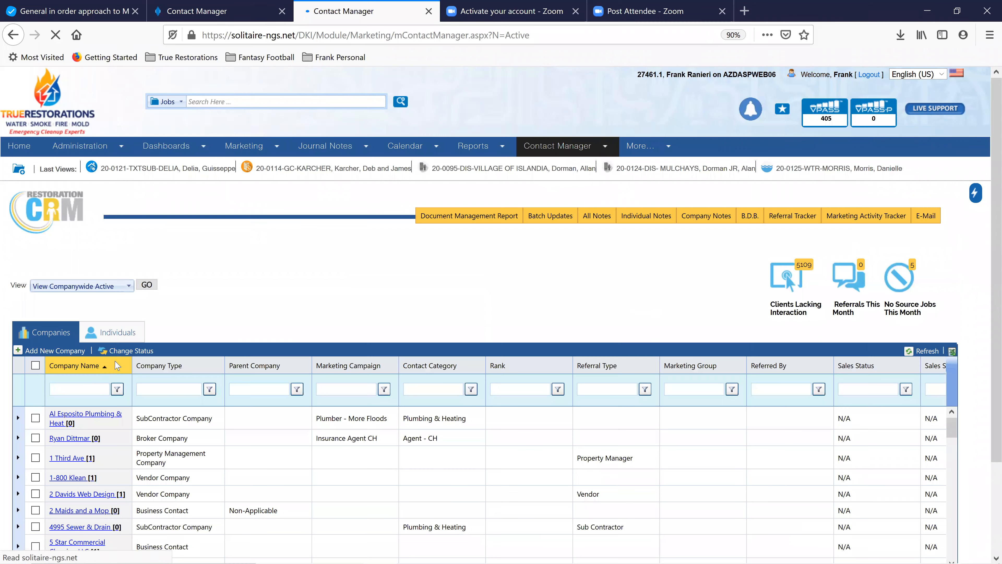
Filter the Company Name column to names containing 'allstate - bran'
left_click(85, 387)
type("allstate")
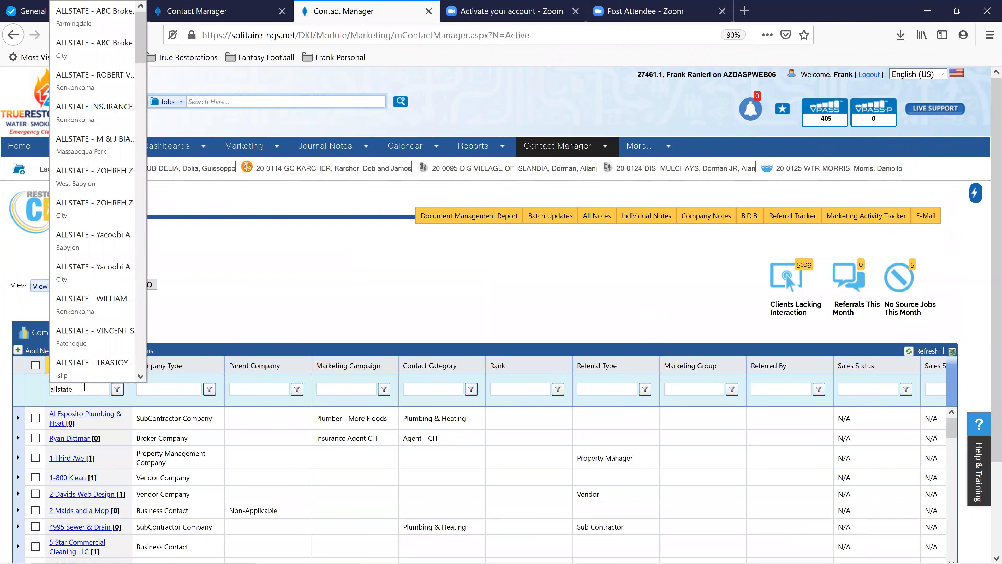
type(" - bran")
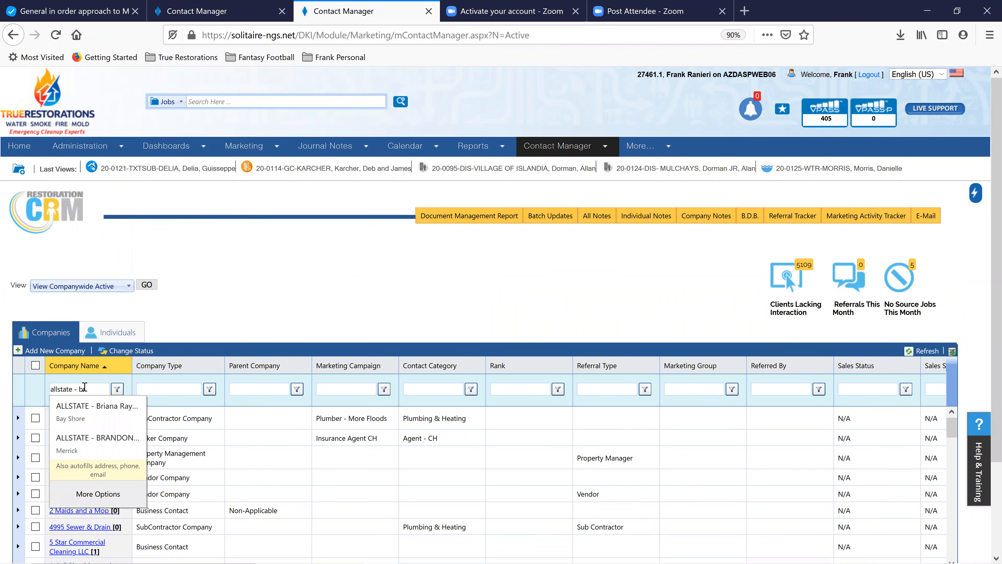
left_click(117, 389)
left_click(155, 353)
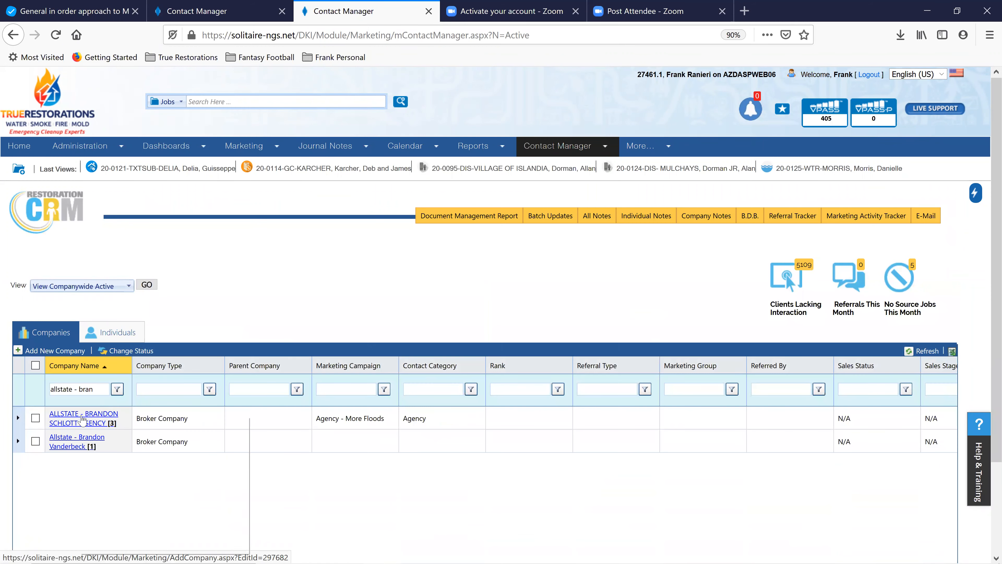
Open the first ALLSTATE agency from the filtered list in a new browser tab
right_click(81, 417)
left_click(118, 423)
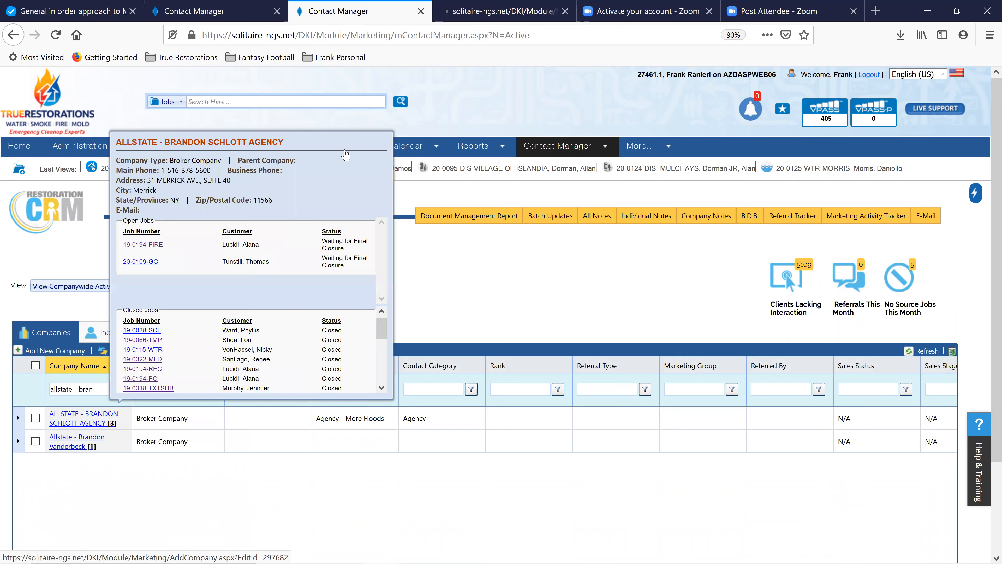
left_click(512, 20)
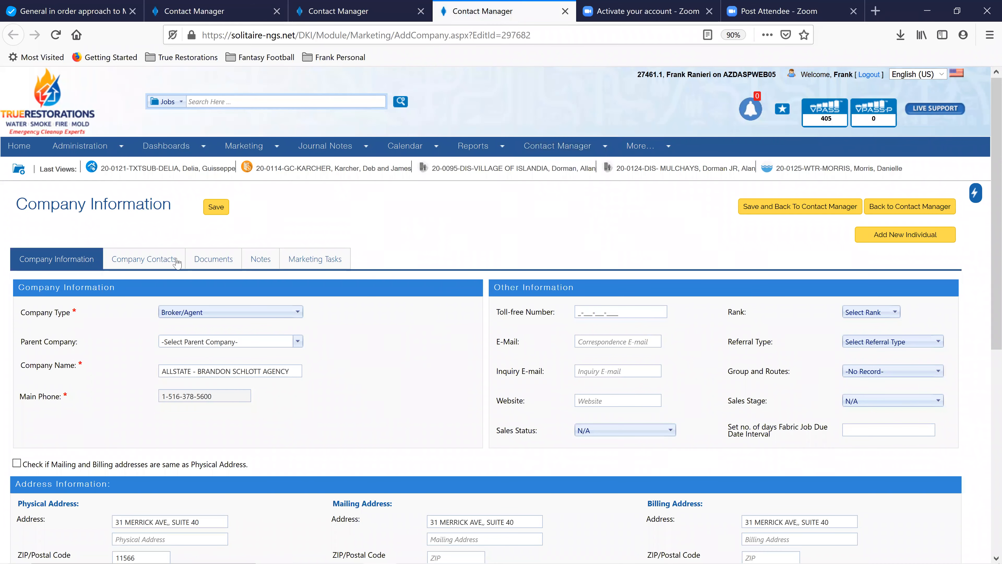
Show the agency's three company contacts and open one existing contact's details
left_click(163, 262)
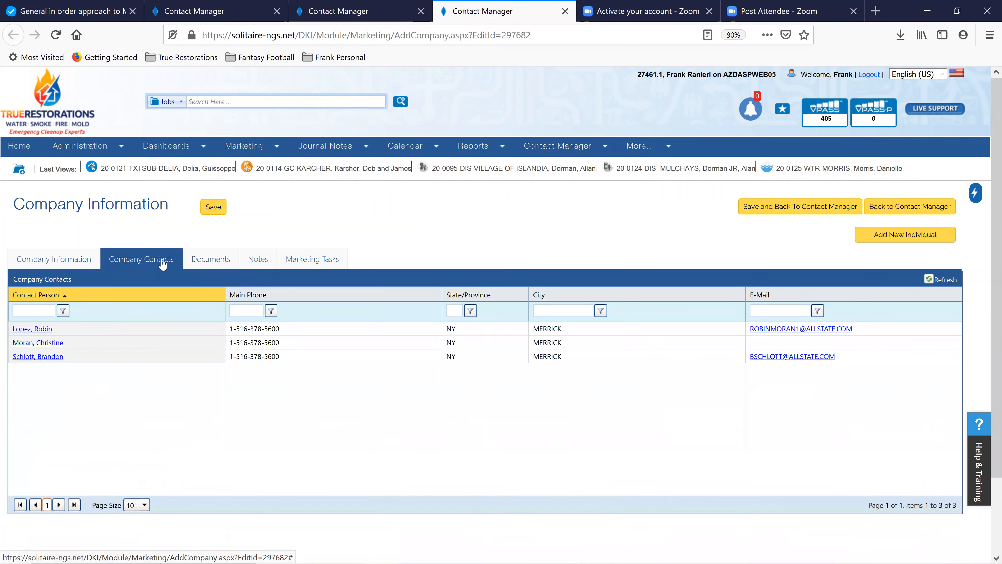
left_click(68, 262)
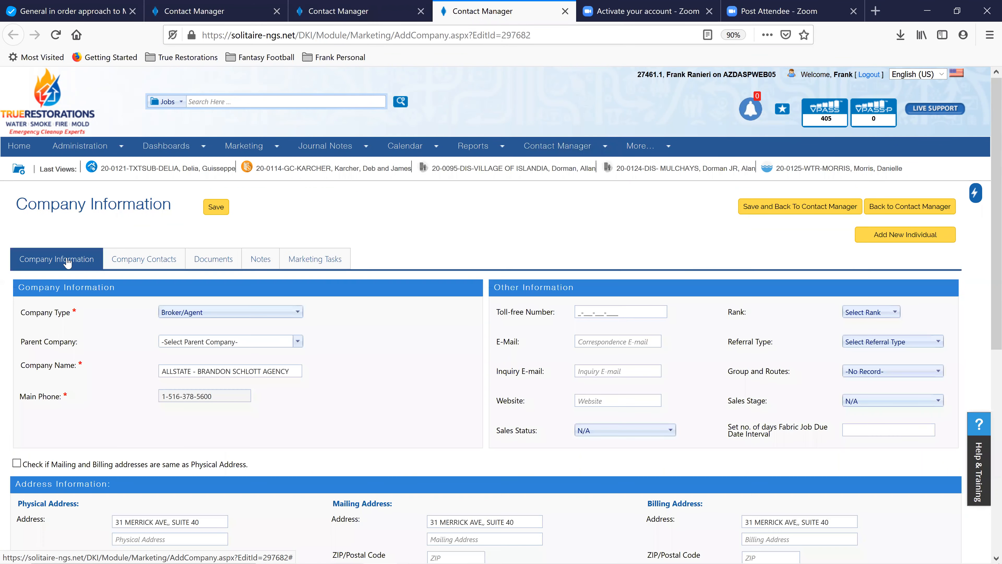
left_click(150, 260)
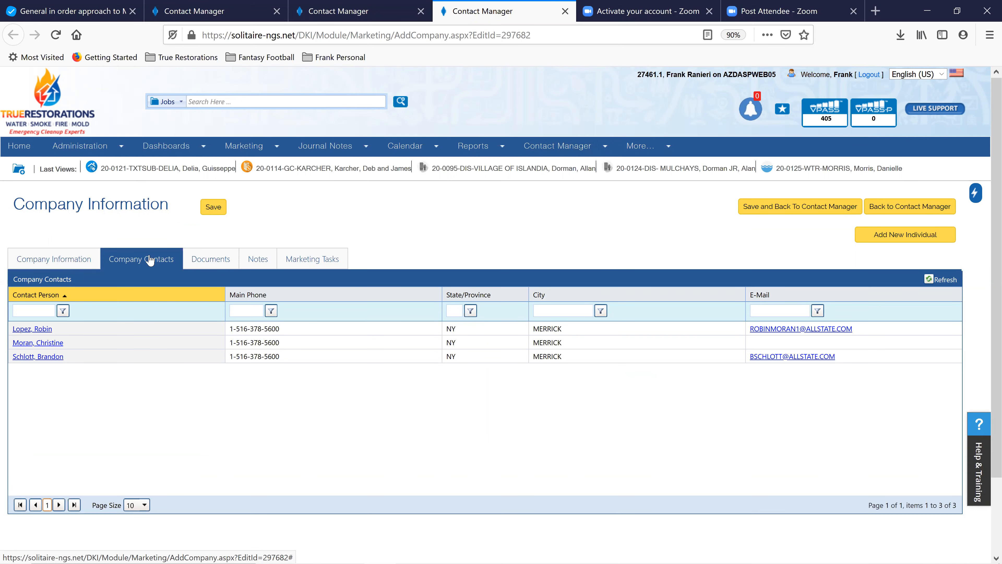
right_click(47, 361)
left_click(39, 359)
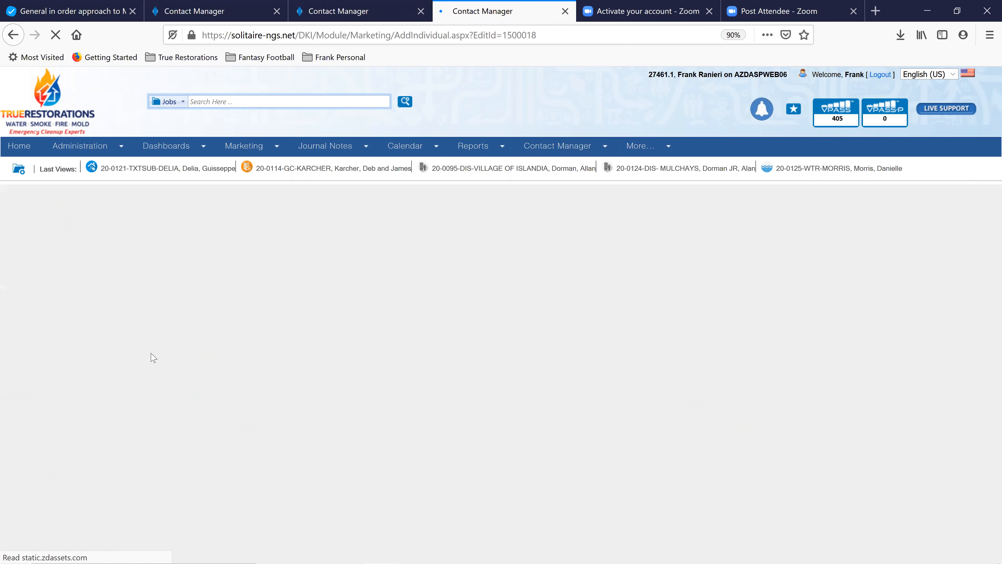
Scroll through the existing contact's form, then go back to the ABC Brokerage tab
scroll(422, 347, "down", 2)
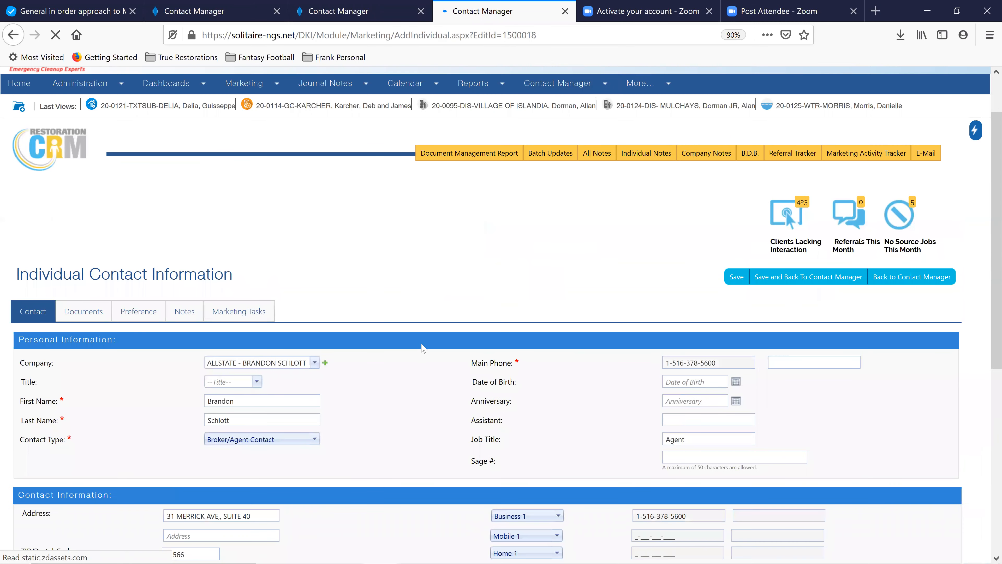
scroll(423, 347, "down", 2)
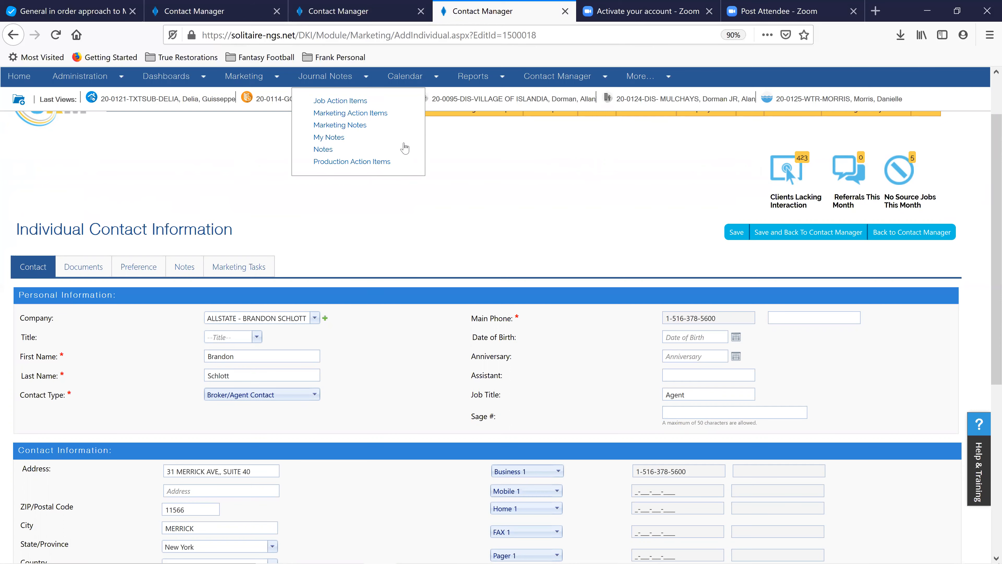
left_click(215, 14)
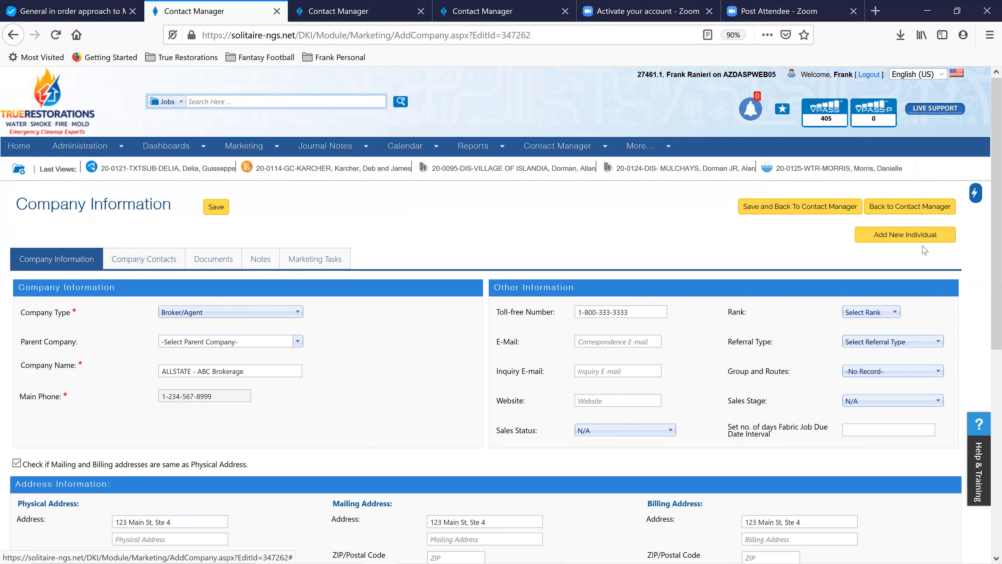
Add a new individual to ABC Brokerage and enter the contact's first and last name
left_click(910, 235)
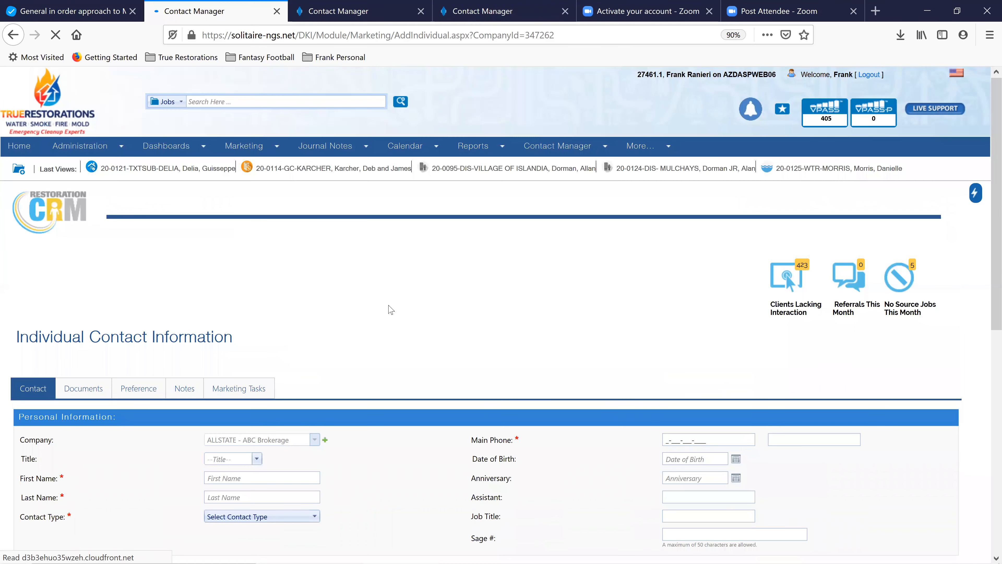
scroll(391, 309, "down", 3)
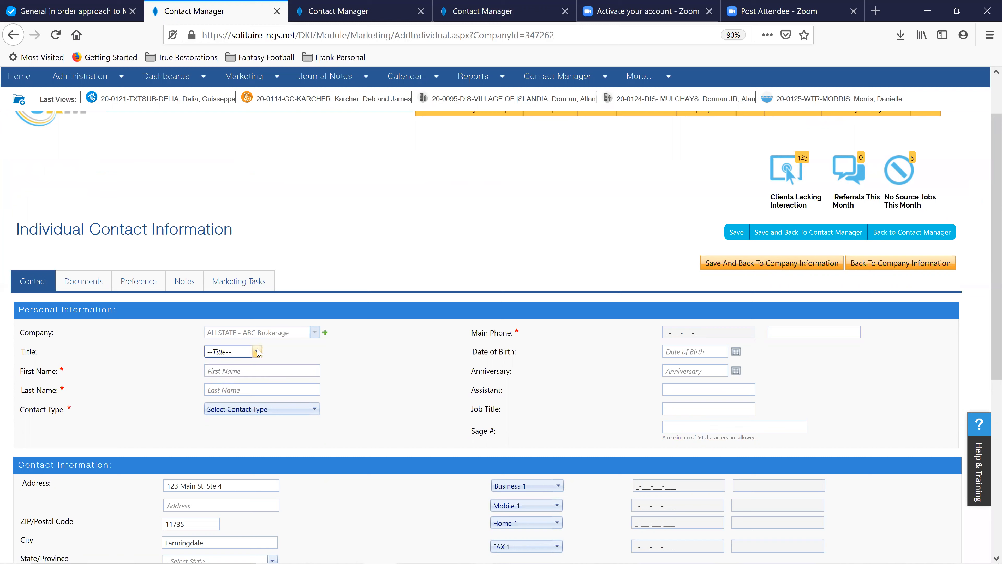
left_click(247, 371)
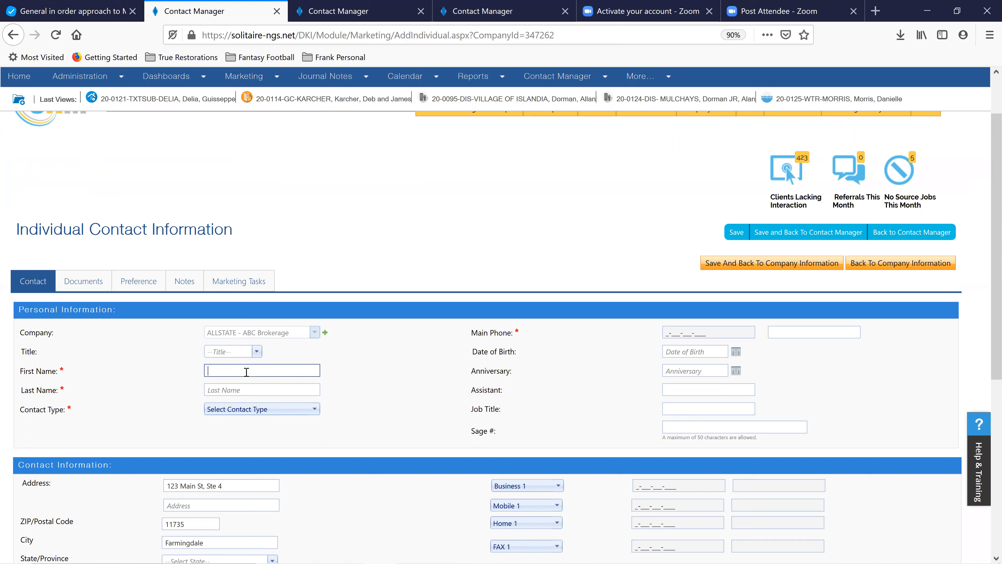
type("A")
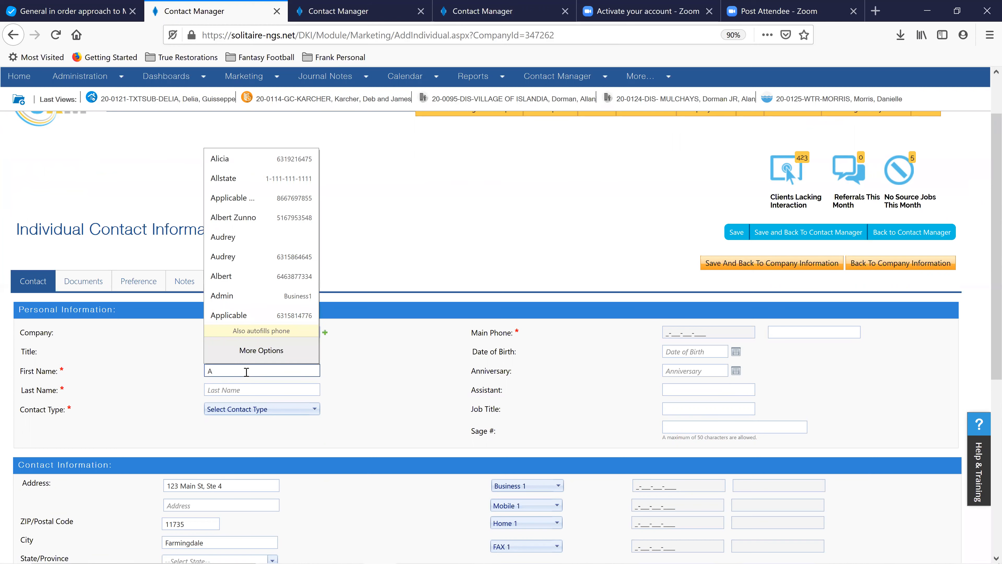
type("gent")
key("Tab")
type("Zee")
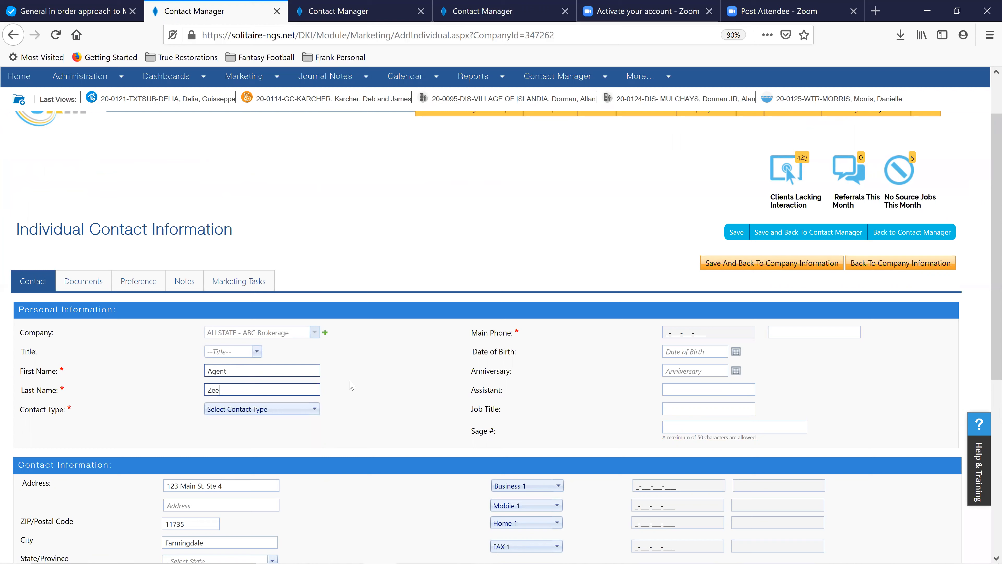
left_click(313, 409)
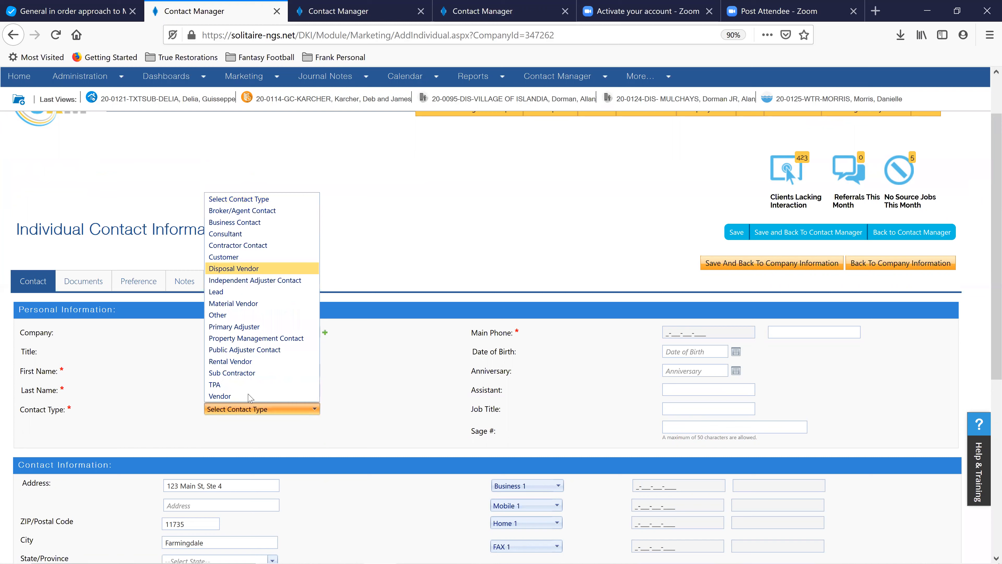
Make the contact type Broker/Agent Contact and paste the copied number as Main Phone
left_click(230, 213)
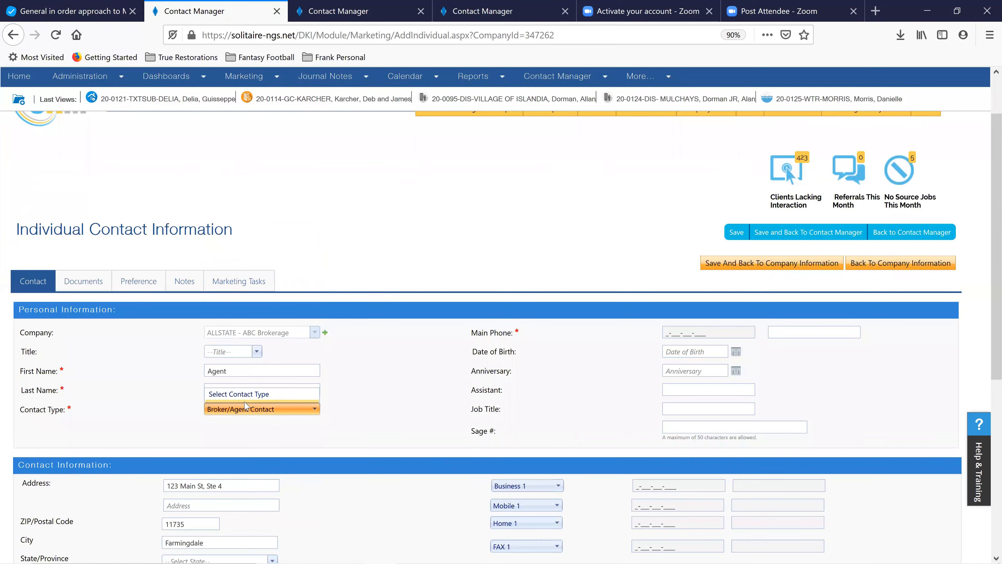
left_click(667, 333)
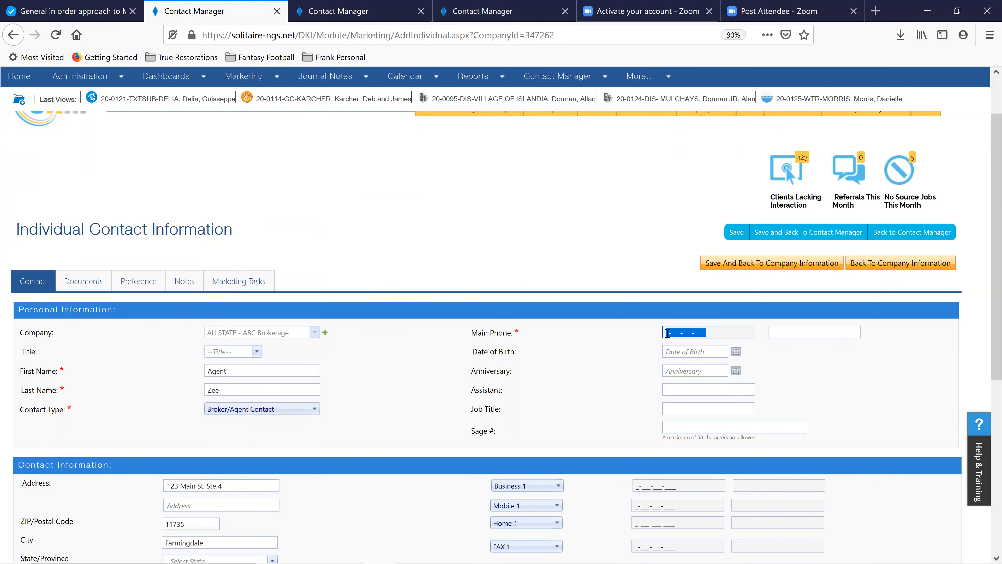
right_click(667, 333)
left_click(694, 372)
Paste the same number into Business 1 and enter the mobile number in Mobile 1
scroll(554, 361, "down", 2)
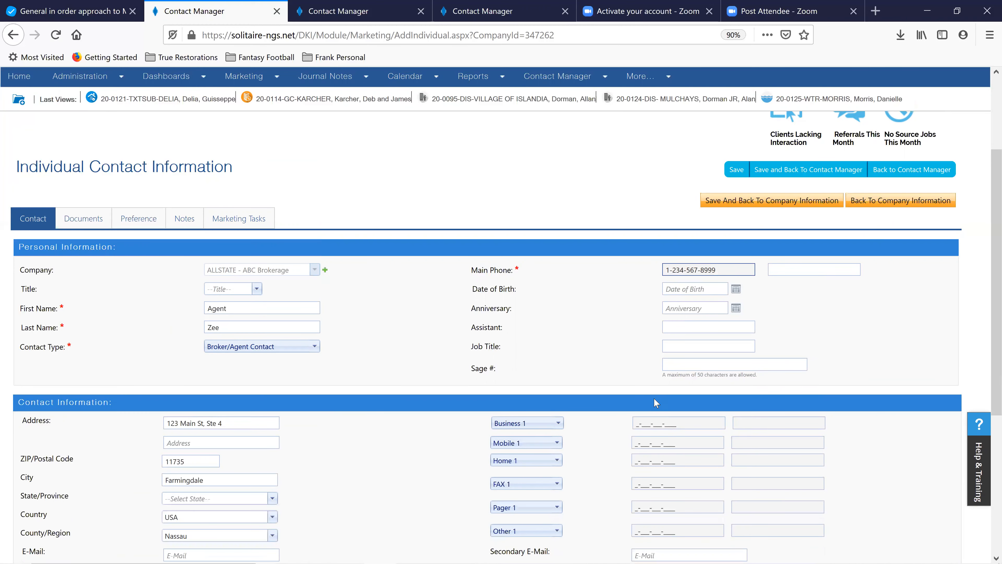
left_click(641, 424)
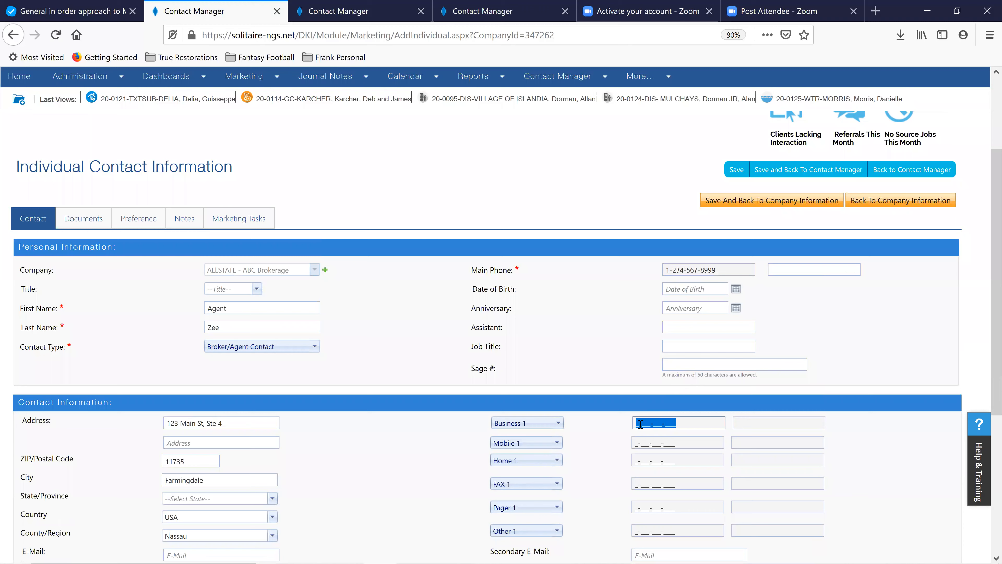
right_click(640, 424)
left_click(671, 303)
left_click(648, 442)
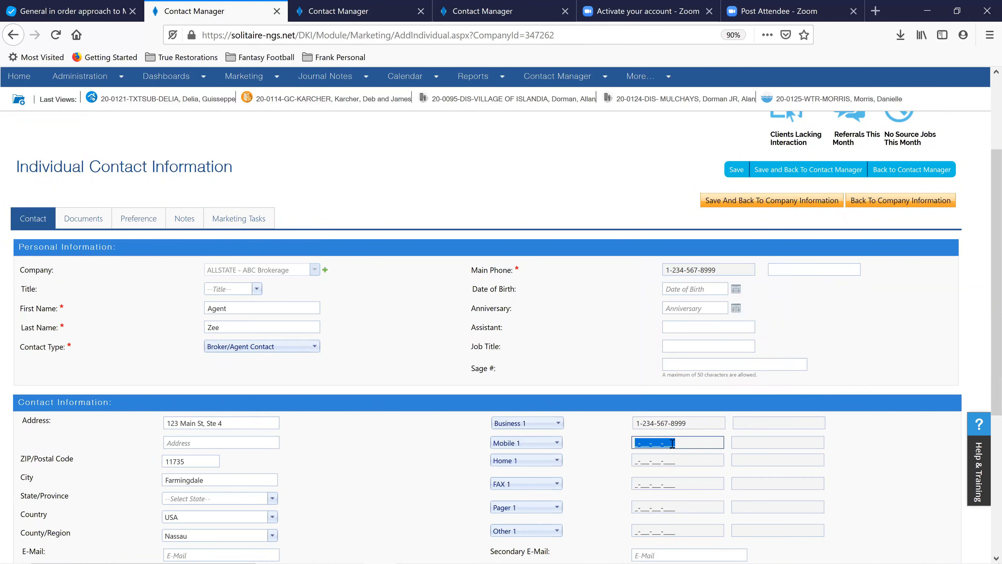
type("9-876-543-2198")
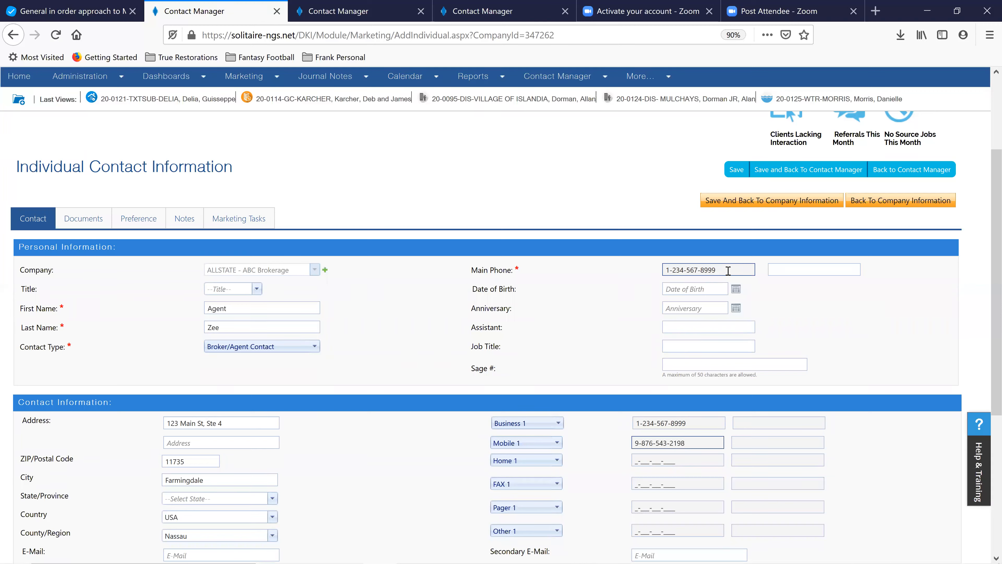
Enter 'NO EMAILS FOR FOLLOW UP' in the contact's Assistant field
left_click(694, 326)
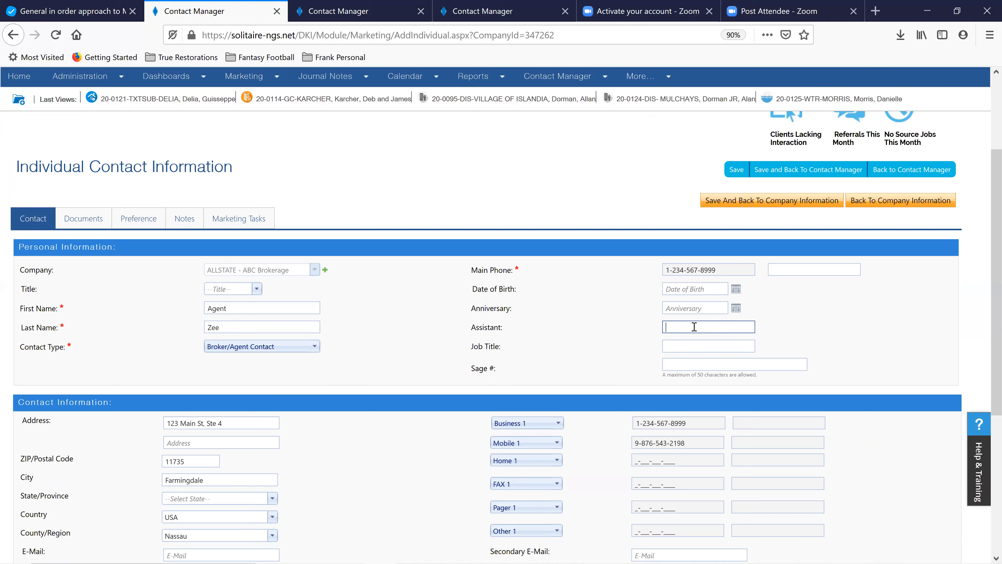
type("NO EMAILS FOR FOLLOW UP")
left_click(436, 335)
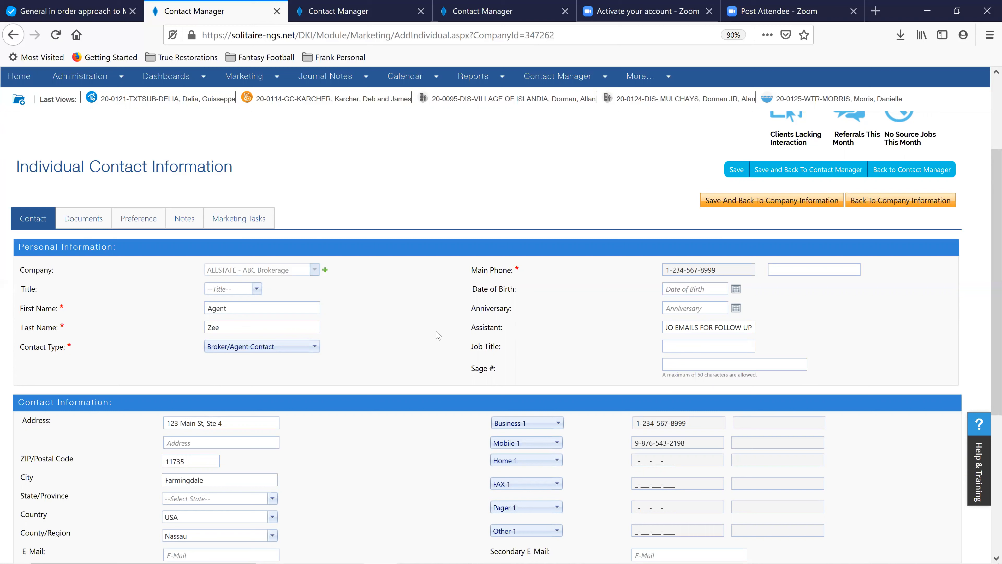
Type 'Plumber Assistant' as the job title, then erase it so Job Title stays blank
left_click(706, 343)
left_click(688, 327)
left_click(689, 347)
left_click(690, 346)
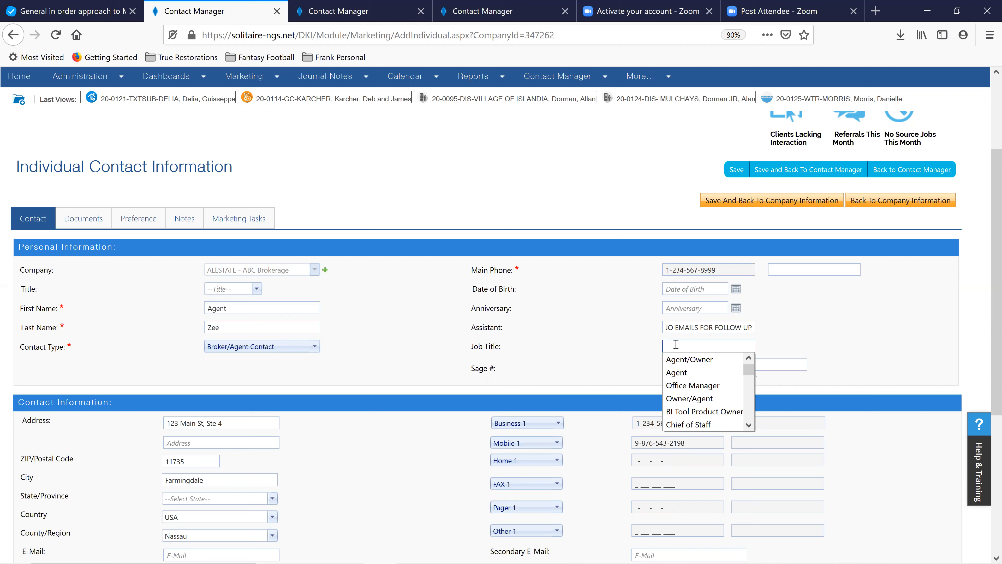
type("Plumber Assistant")
key("BackSpace")
key("BackSpace")
key("BackSpace")
key("BackSpace")
key("BackSpace")
key("BackSpace")
key("BackSpace")
key("BackSpace")
key("BackSpace")
key("BackSpace")
key("BackSpace")
key("BackSpace")
key("BackSpace")
key("BackSpace")
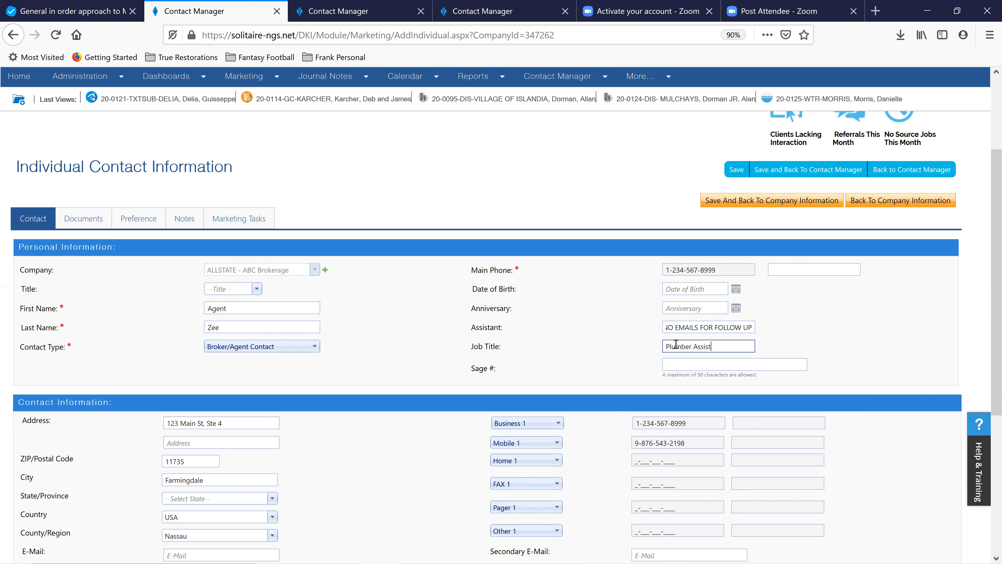
key("BackSpace")
key("BackSpace")
scroll(426, 346, "down", 2)
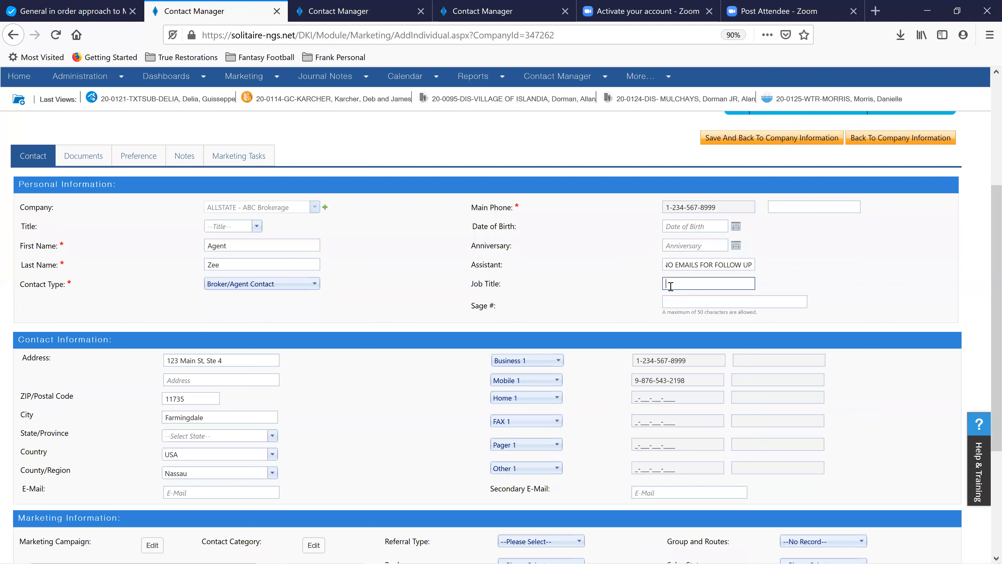
Set the job title to Agent and the state to New York
type("A")
left_click(691, 311)
left_click(215, 436)
type("new")
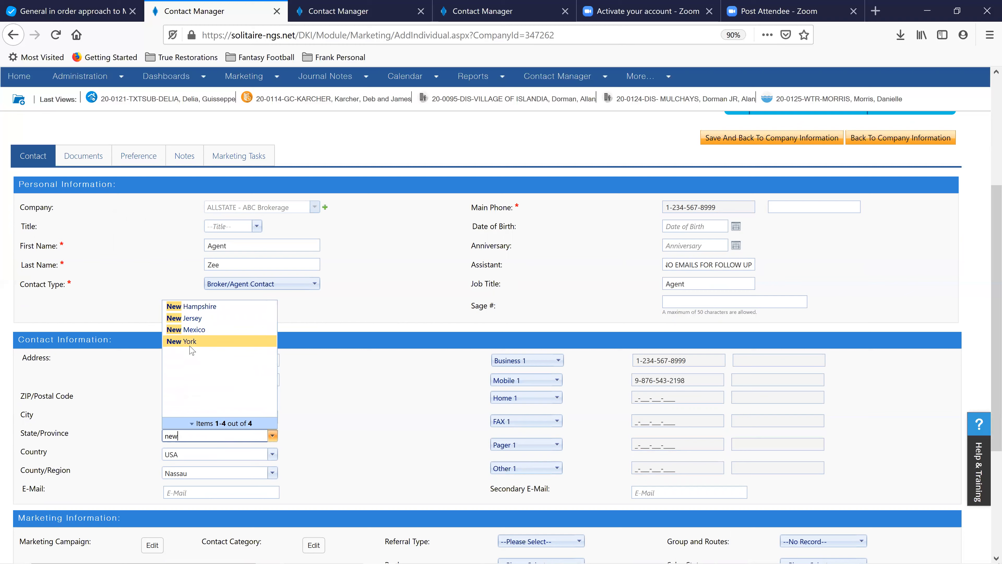
left_click(190, 347)
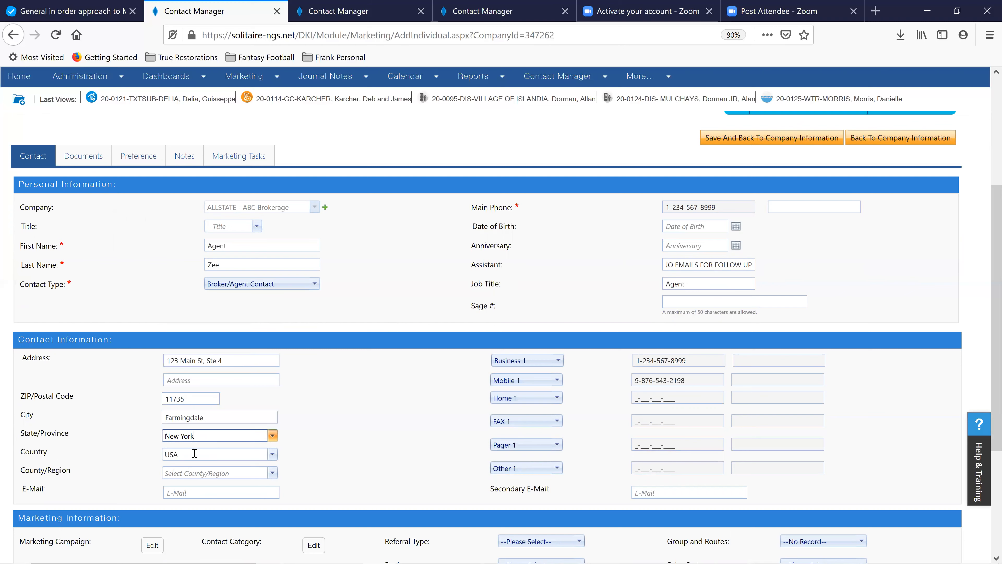
Choose Nassau as the county and move into the E-Mail field
left_click(195, 472)
type("nas")
left_click(181, 350)
left_click(260, 494)
left_click(260, 493)
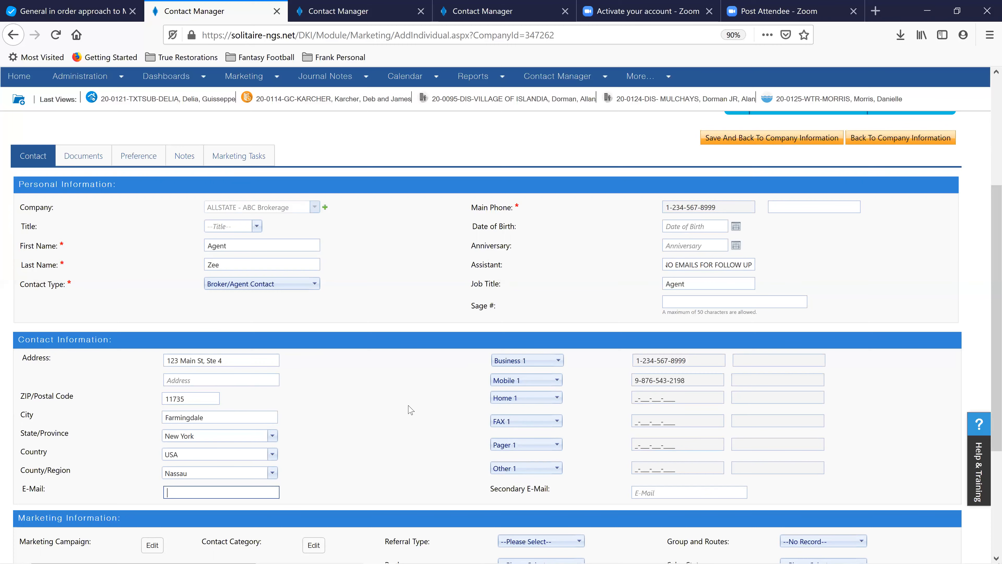
Select Insurance Agent - More Floods! in the Marketing Campaign picker and confirm
scroll(403, 412, "down", 3)
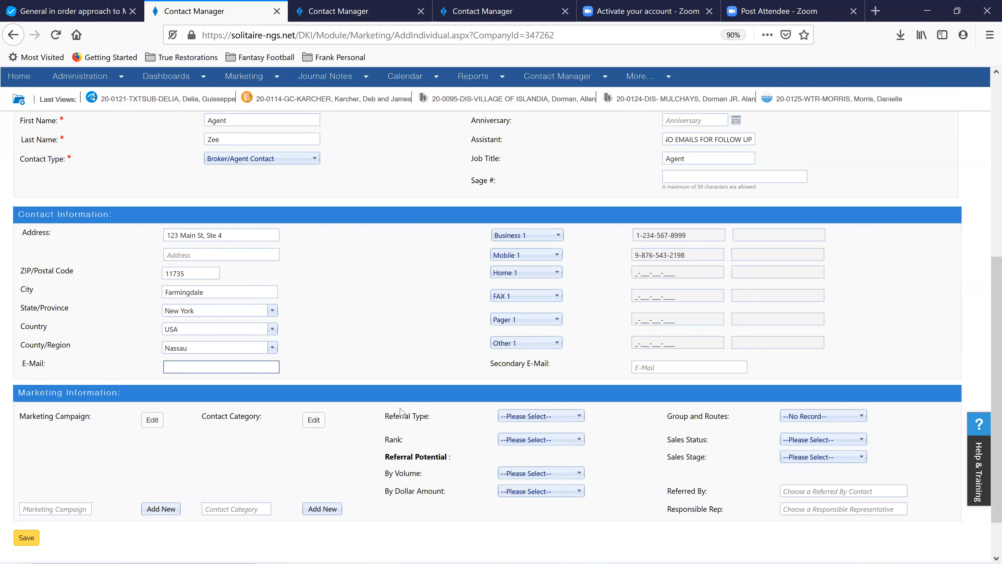
scroll(413, 416, "down", 2)
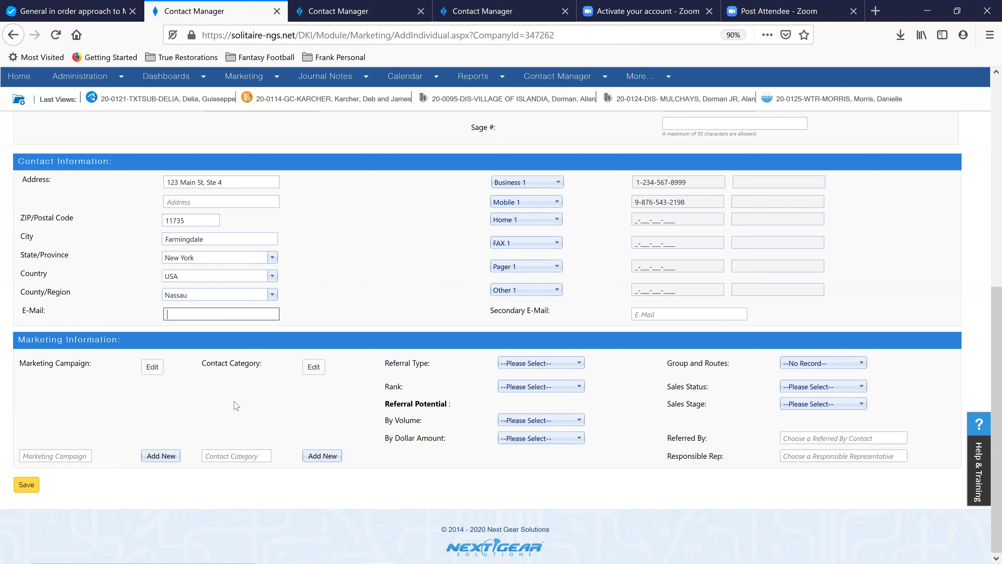
left_click(153, 367)
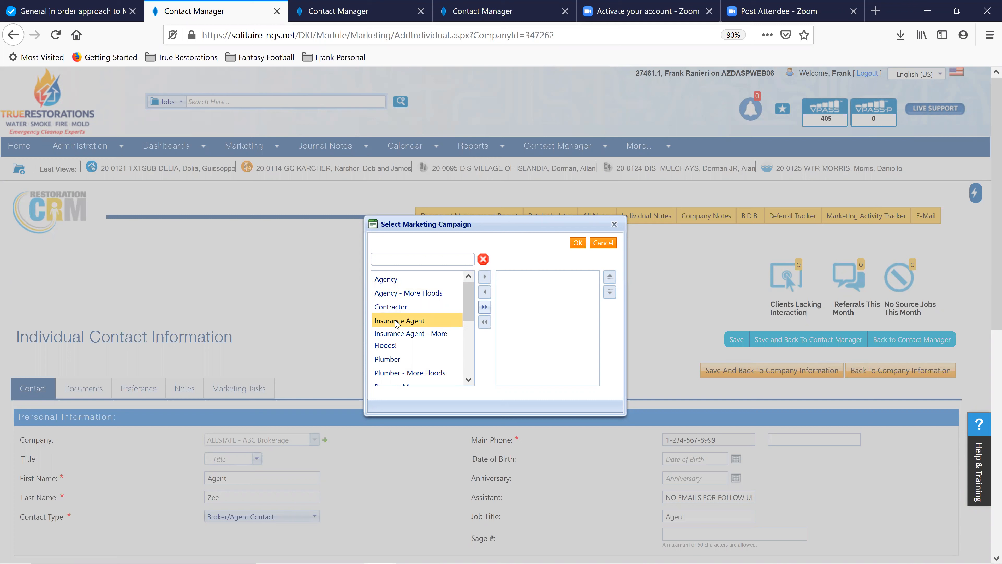
left_click(391, 338)
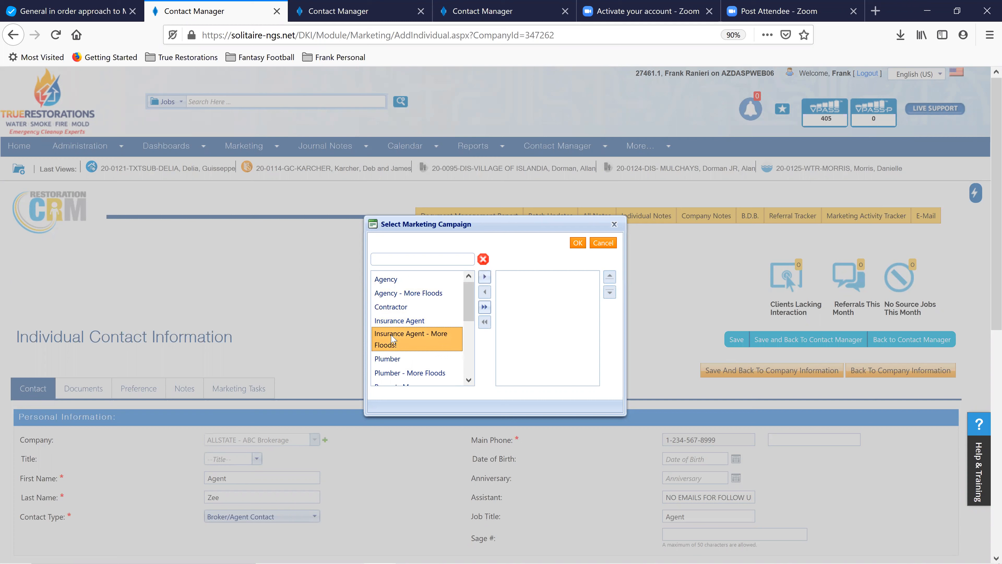
left_click(398, 322)
left_click(388, 338, "ctrl")
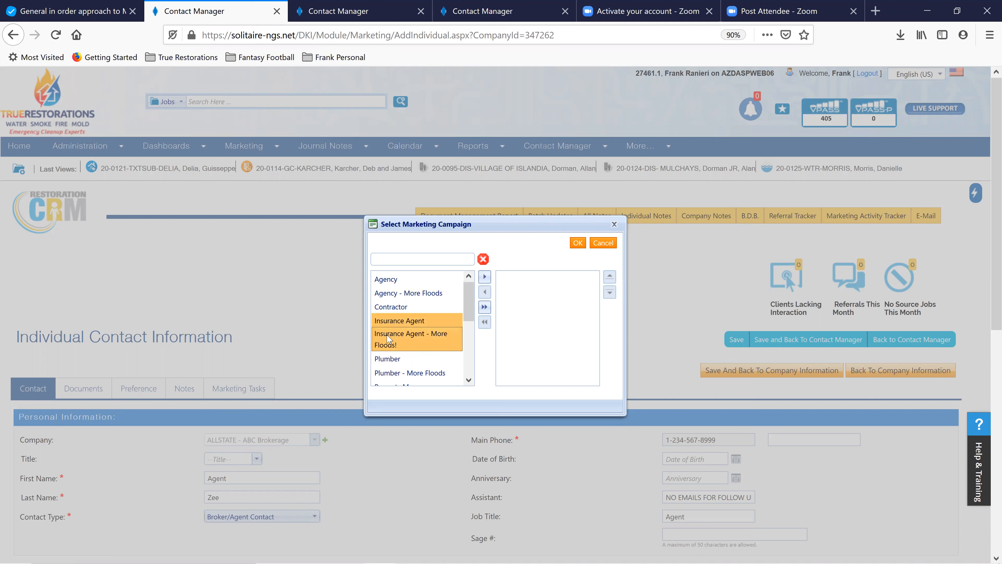
left_click(386, 359, "ctrl")
left_click(394, 346)
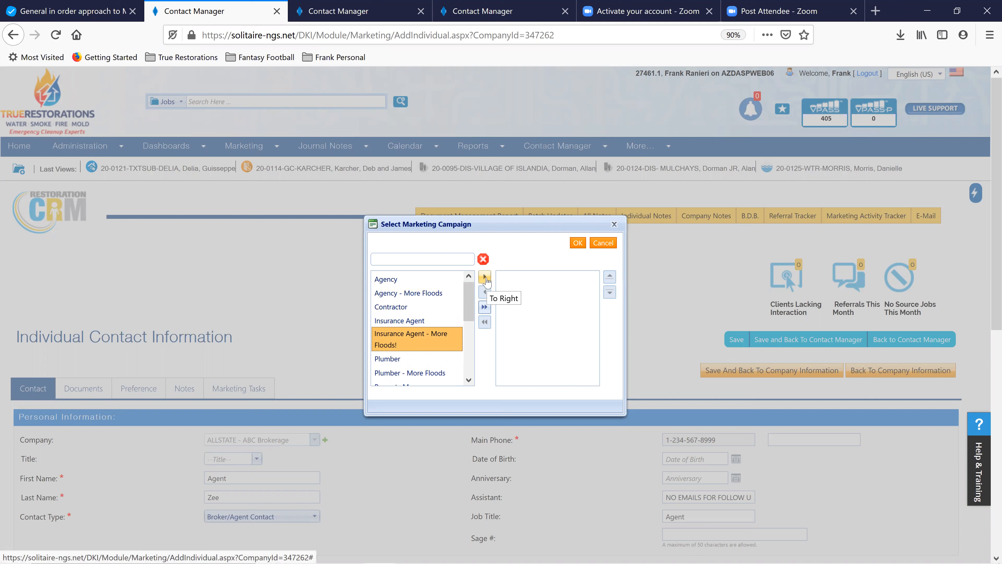
left_click(577, 243)
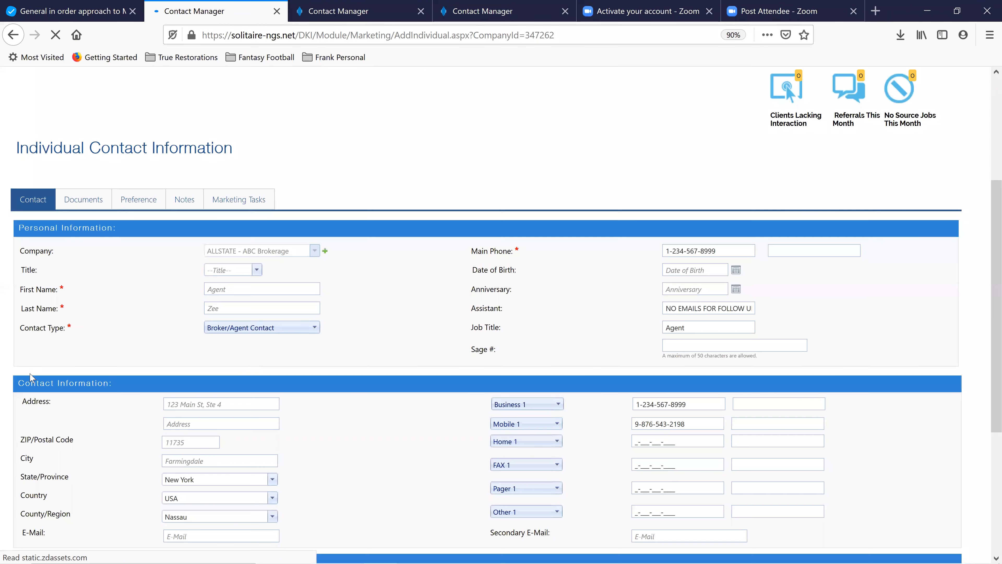
Reopen the campaign picker, move Insurance Agent - More Floods! to the chosen list, and confirm
scroll(127, 390, "down", 5)
left_click(153, 367)
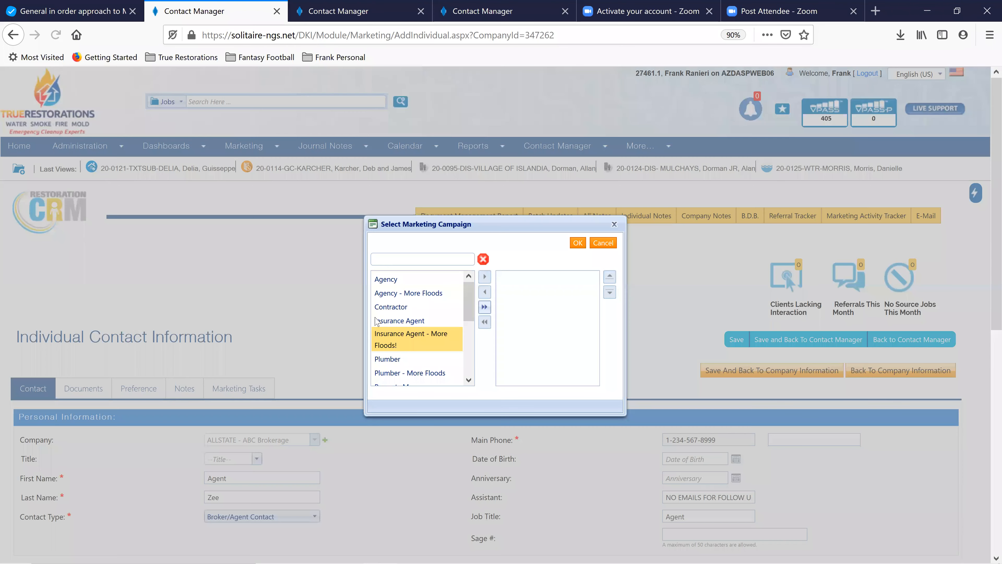
left_click(398, 340)
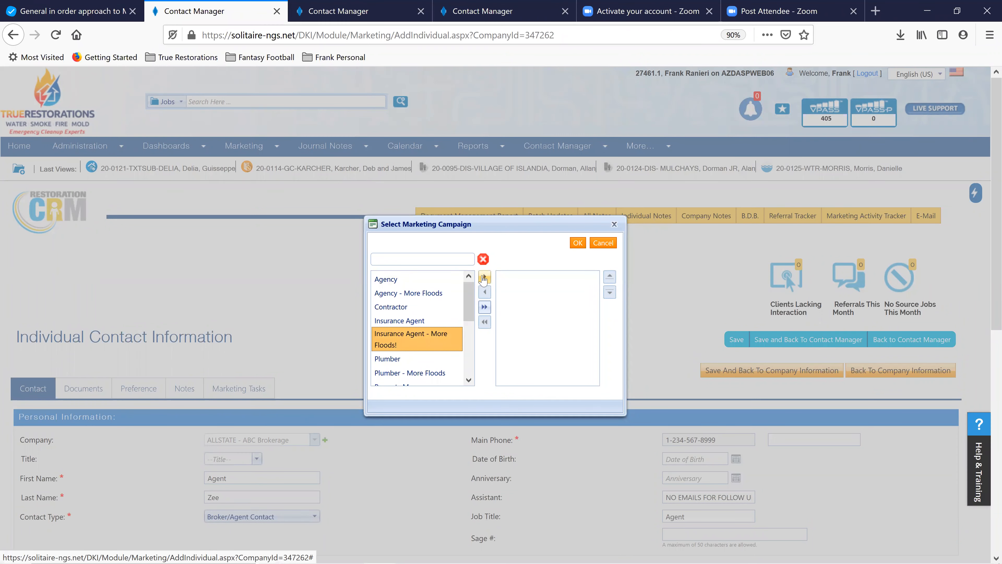
left_click(484, 276)
left_click(576, 243)
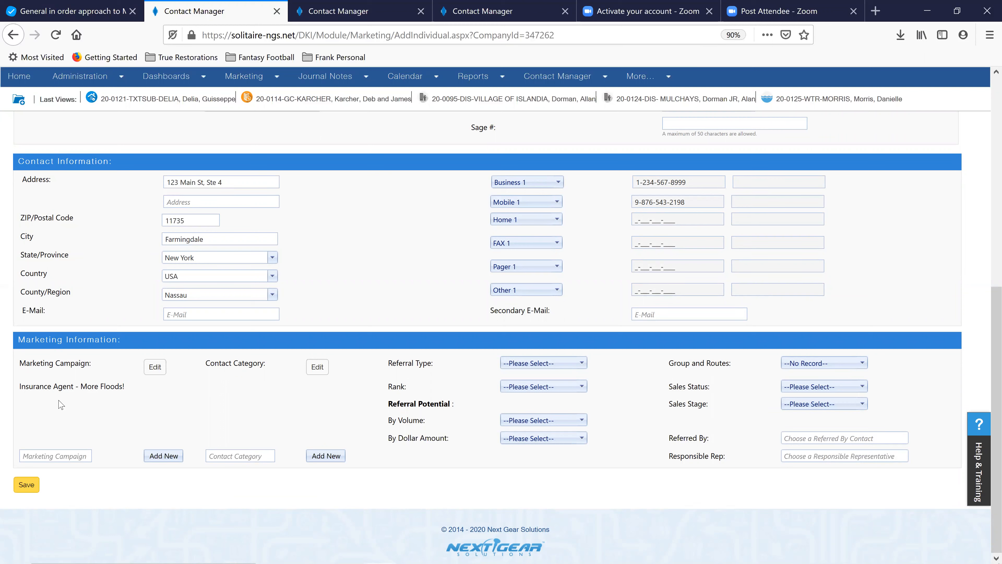
Add Agent/Broker to the chosen contact categories and confirm with OK
left_click(315, 367)
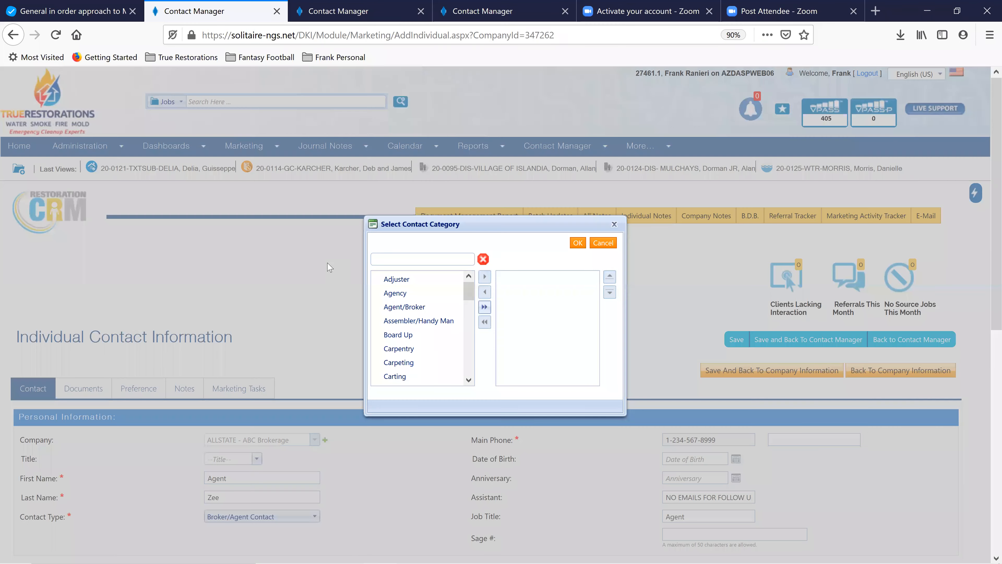
left_click(396, 281)
left_click(394, 297)
left_click(398, 311)
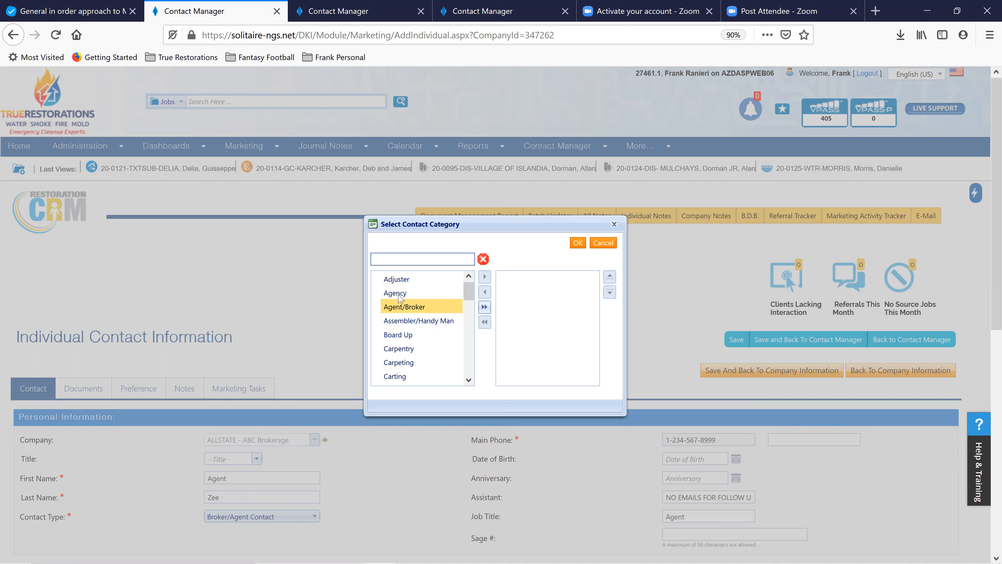
left_click(399, 297)
left_click(403, 310)
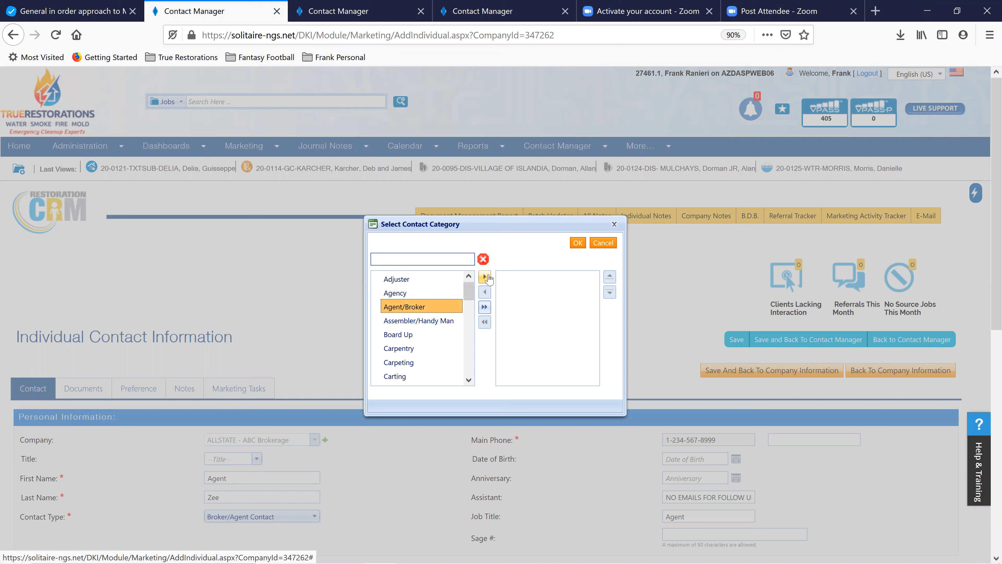
left_click(485, 278)
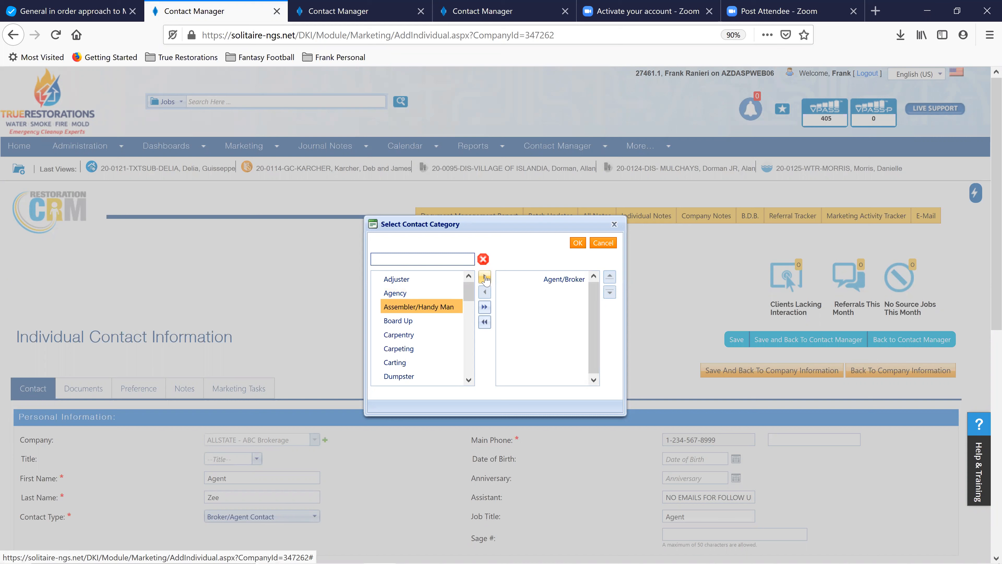
left_click(578, 243)
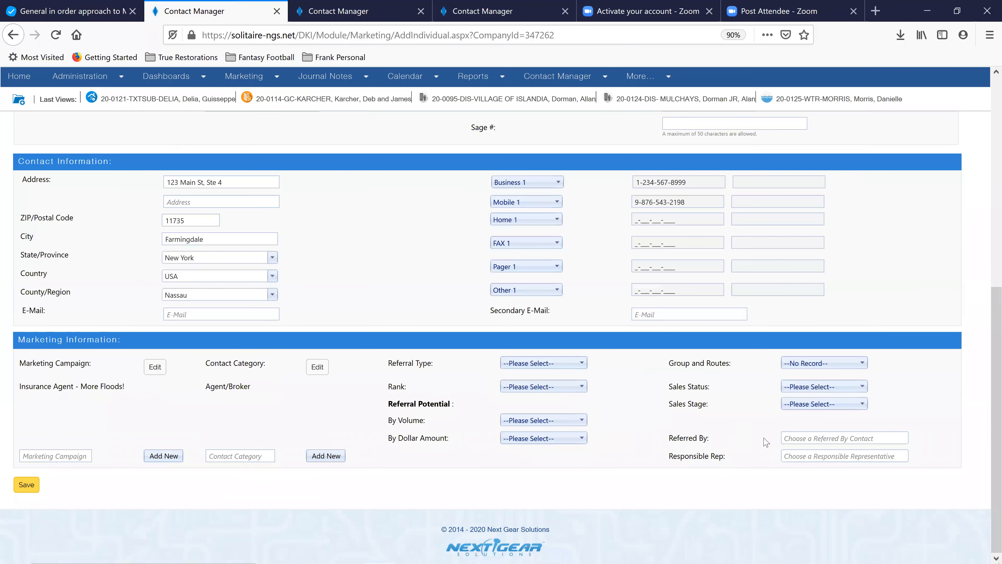
Enter the responsible rep's name, pick the matching suggestion, and save the contact
left_click(814, 455)
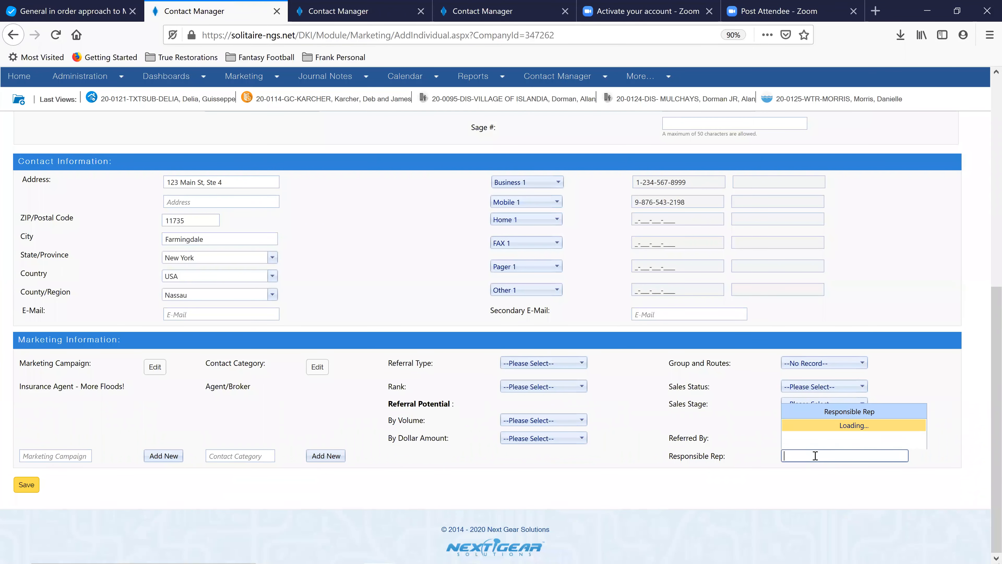
type("frank")
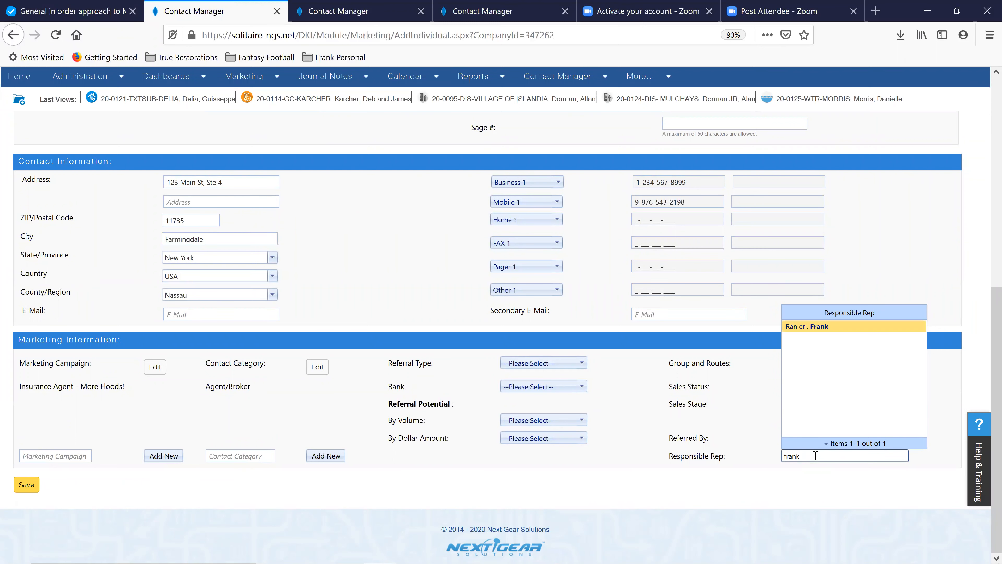
left_click(809, 328)
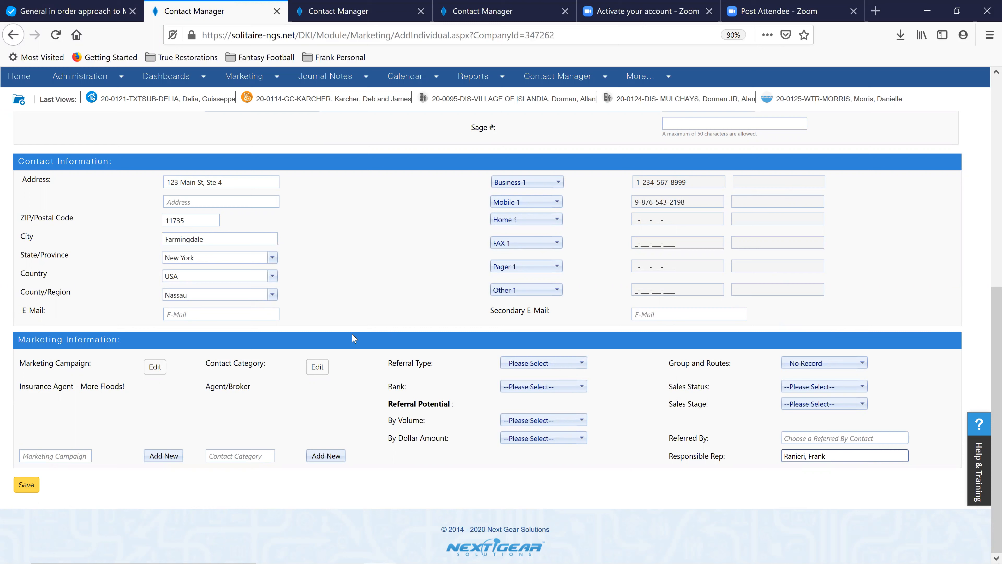
left_click(27, 485)
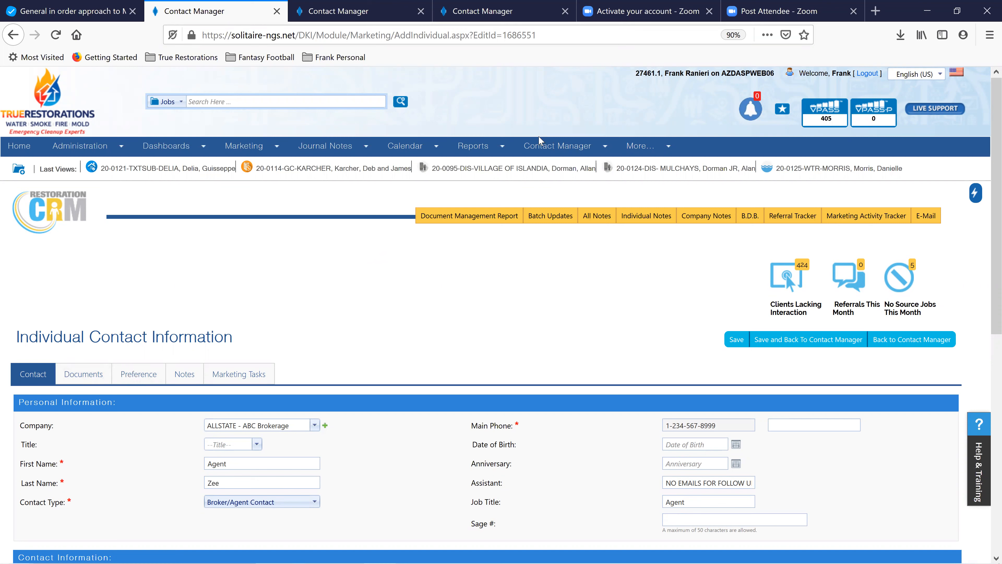
Filter the Company list to names containing 'ABC' and open ALLSTATE - ABC Brokerage
mouse_move(548, 146)
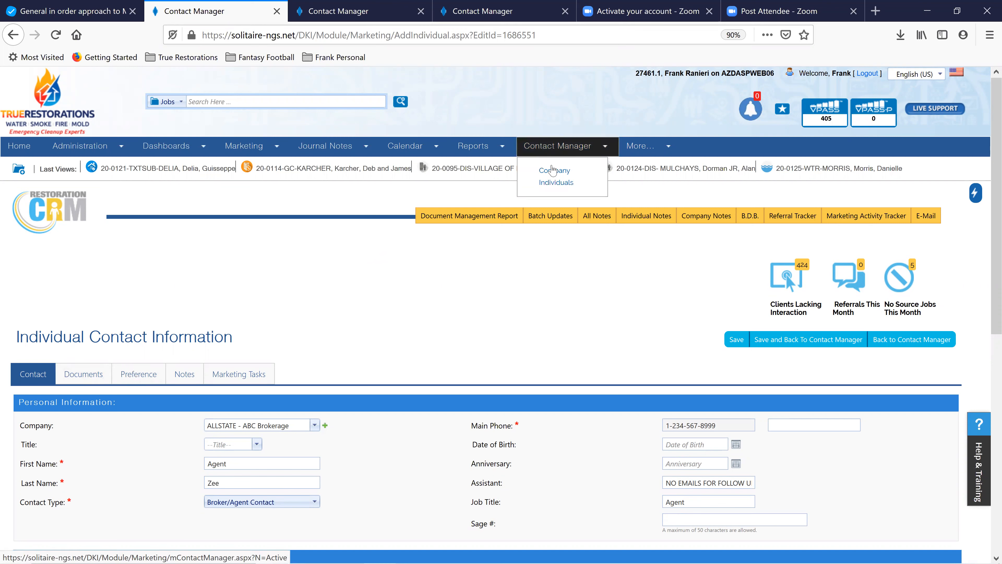
left_click(553, 172)
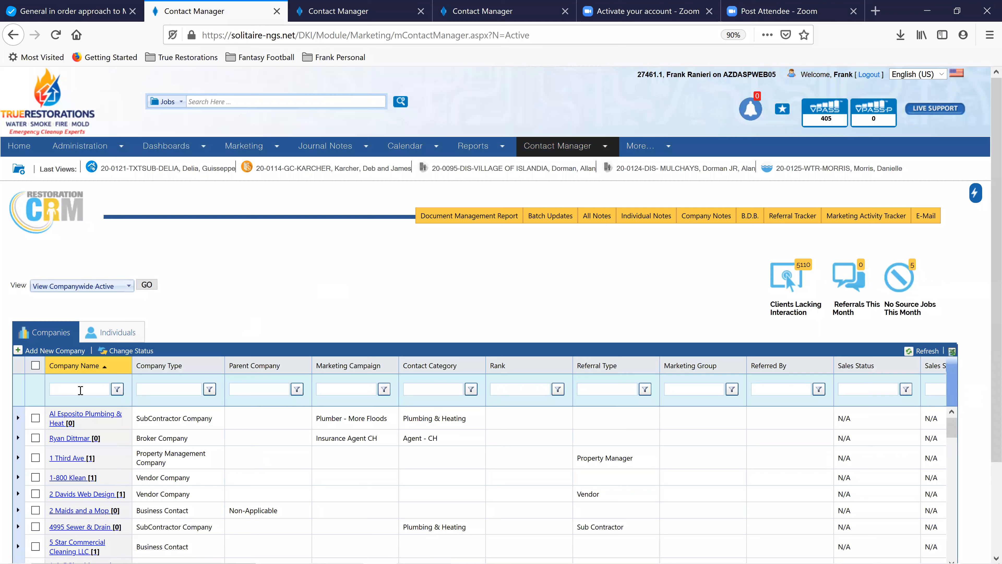
left_click(81, 390)
type("ABC")
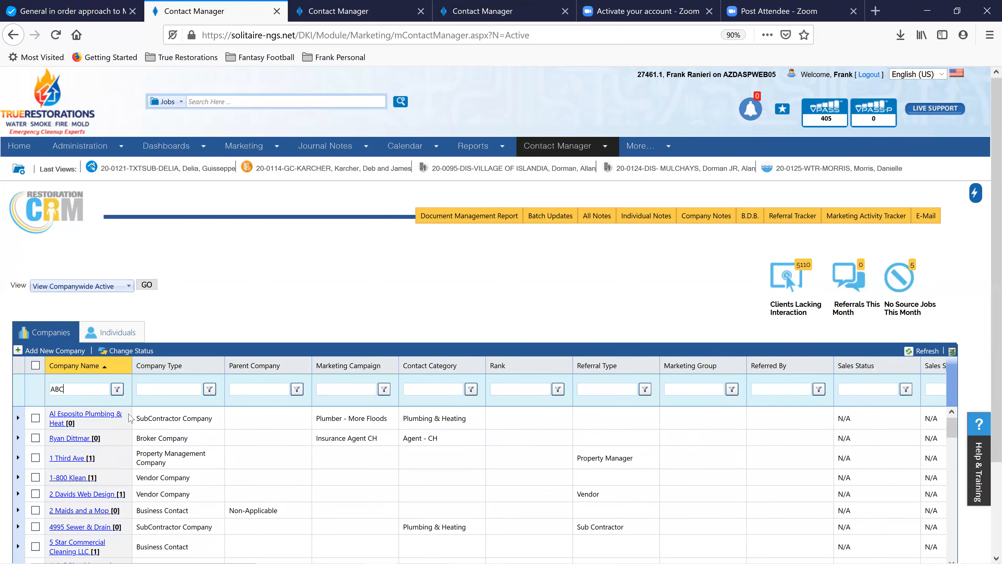
left_click(117, 389)
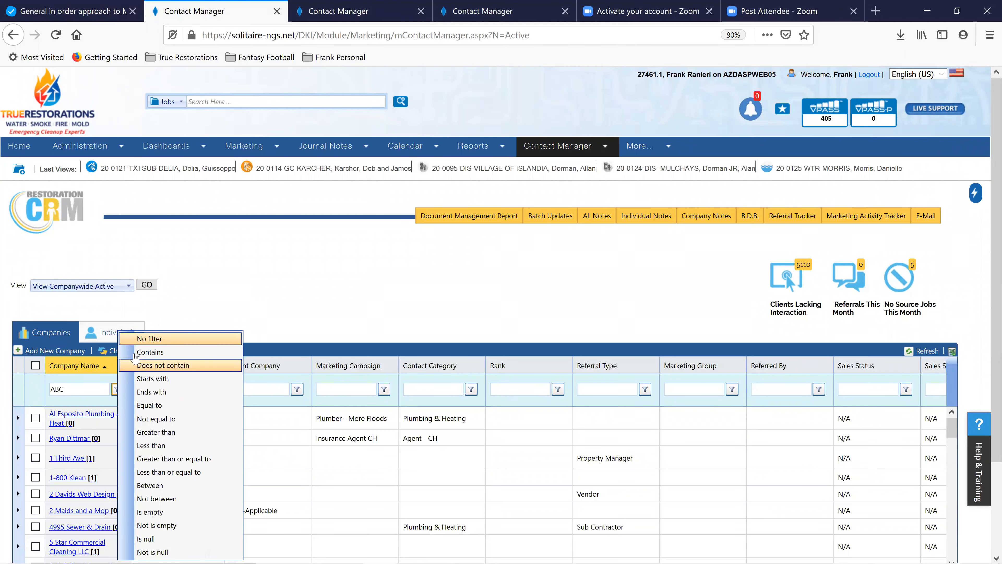
left_click(152, 352)
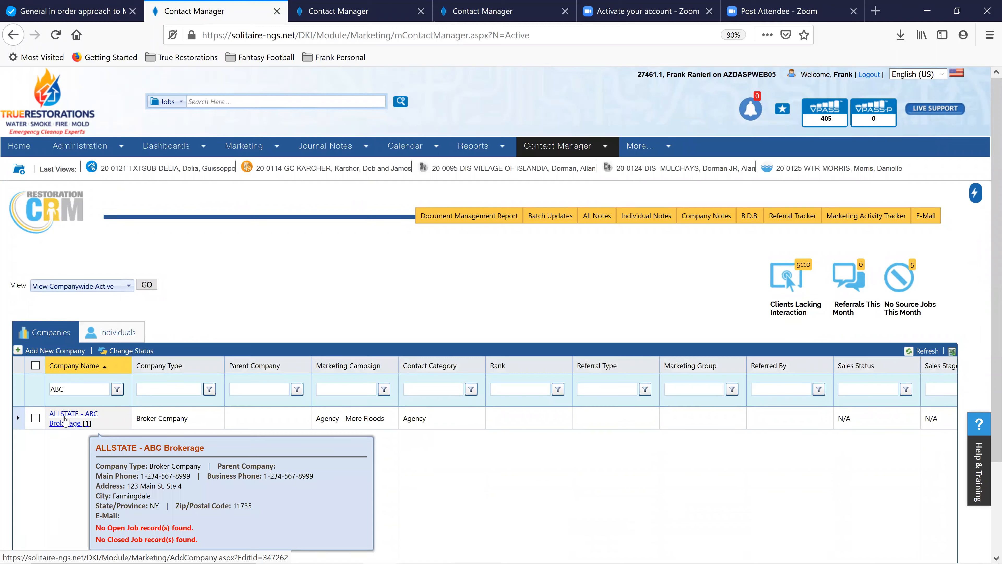
left_click(65, 421)
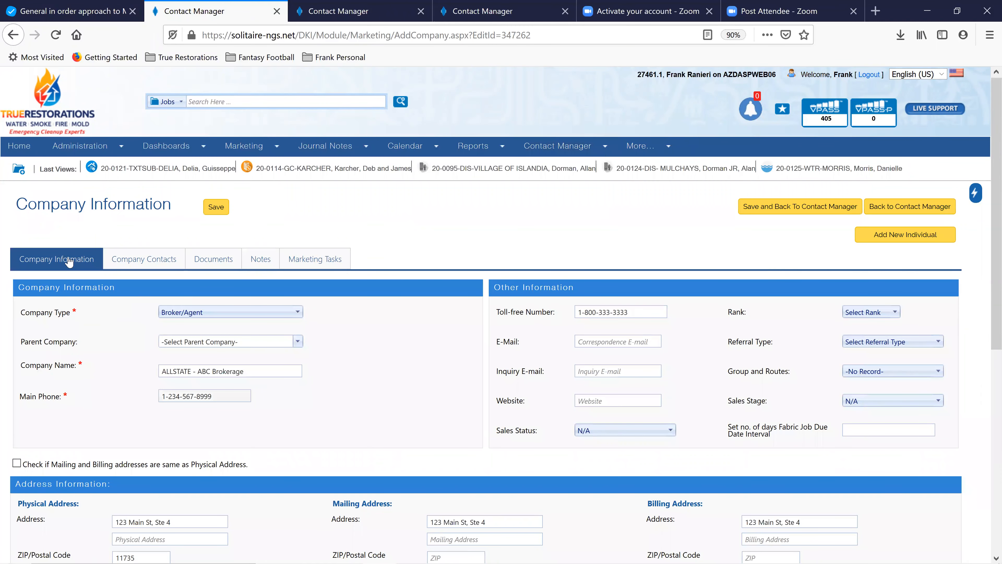
Show the company's contacts and open the new agent contact's record
left_click(128, 263)
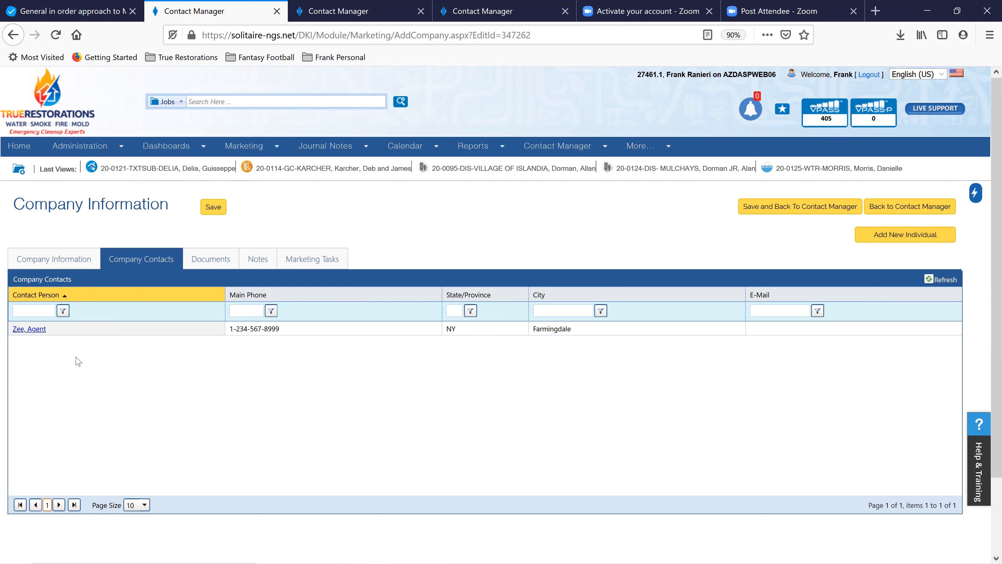
left_click(33, 329)
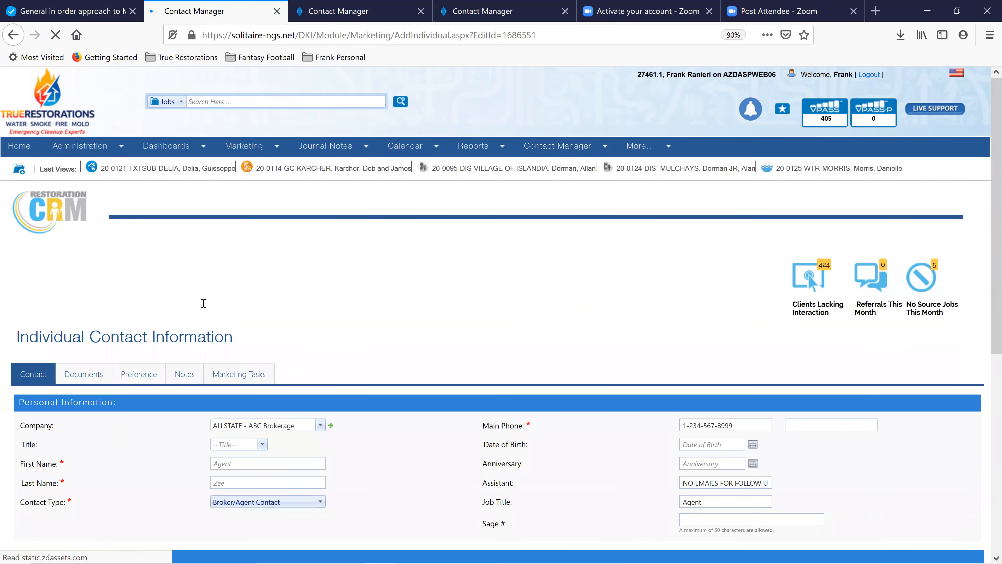
Scroll down the contact record and show its Preference tab
scroll(366, 333, "down", 3)
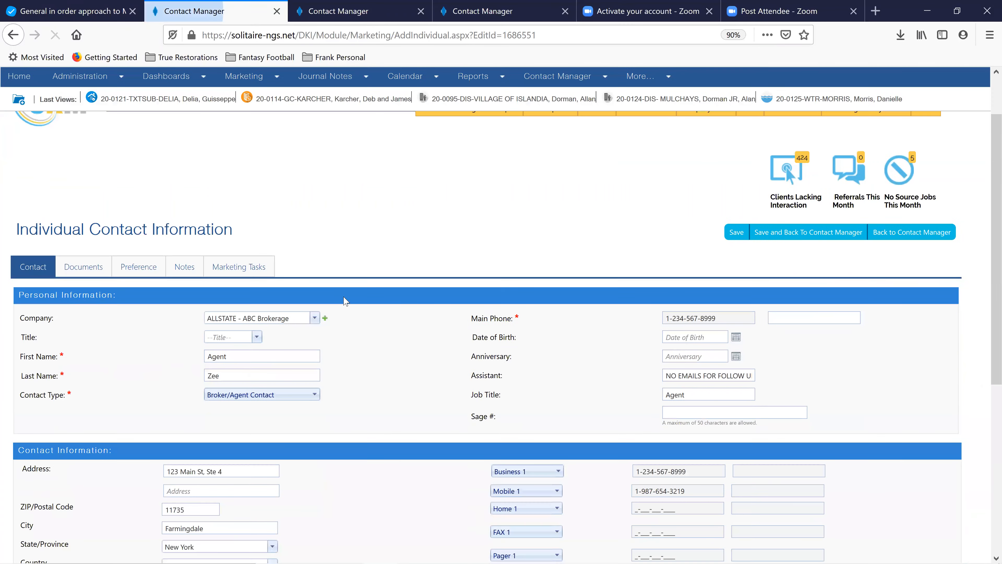
left_click(694, 339)
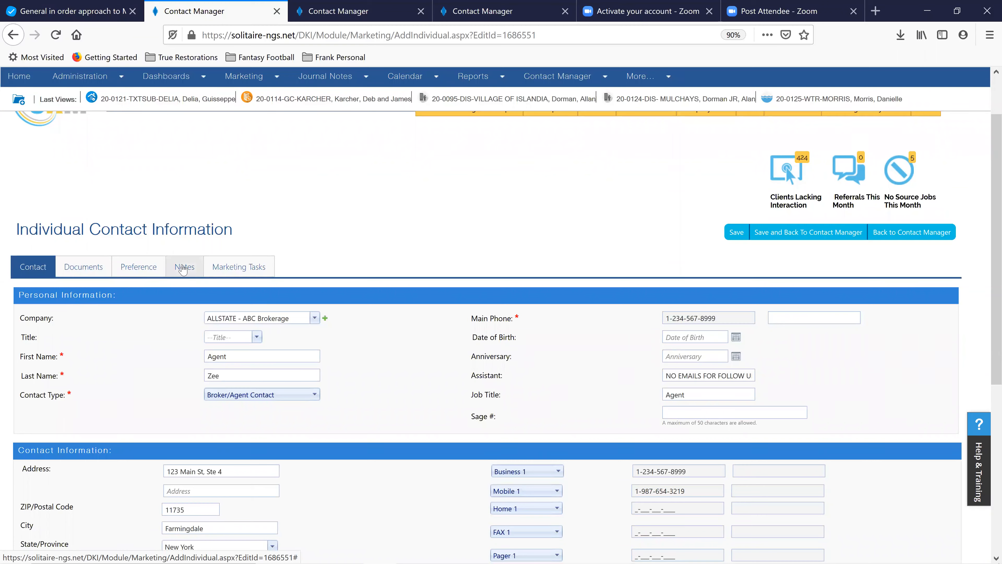
left_click(135, 268)
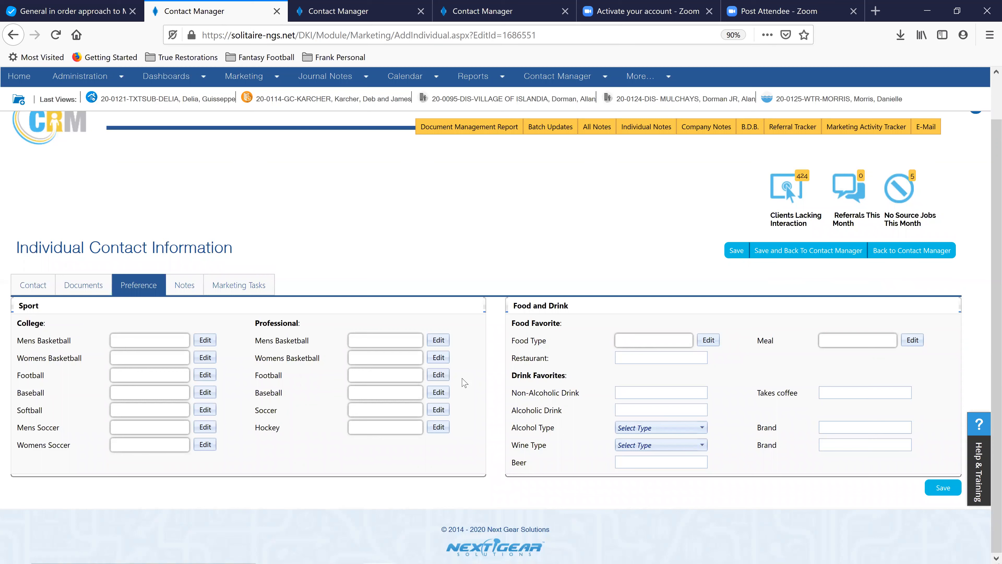
left_click(627, 354)
Check the contact's empty Notes, then show ShareFile's Shared Folders in File Explorer
left_click(193, 289)
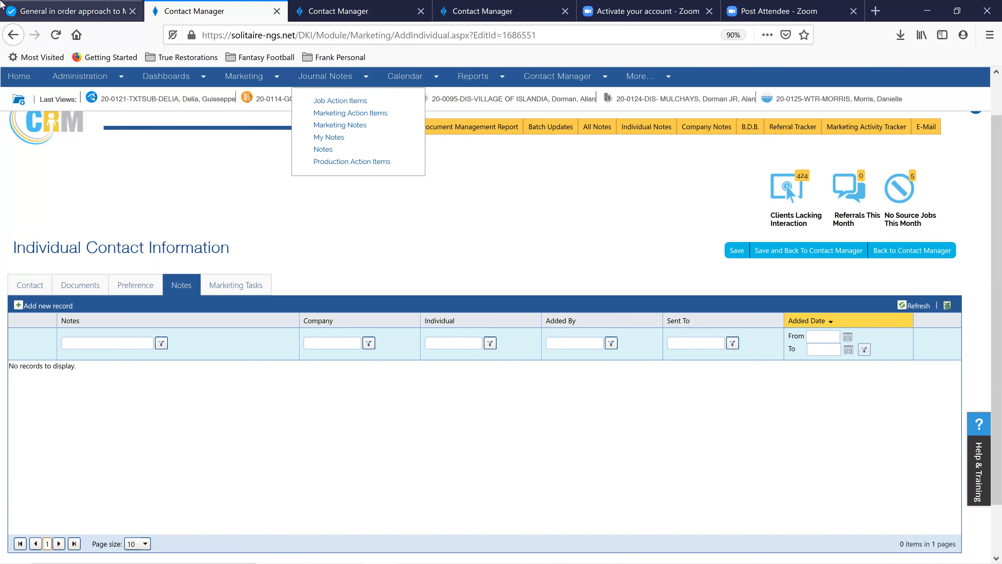
mouse_move(368, 550)
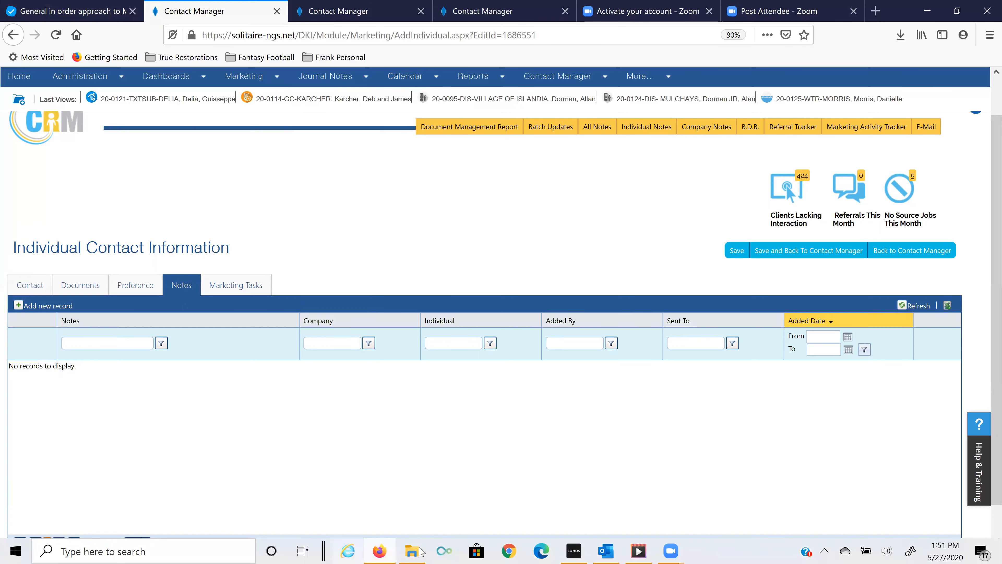
left_click(412, 554)
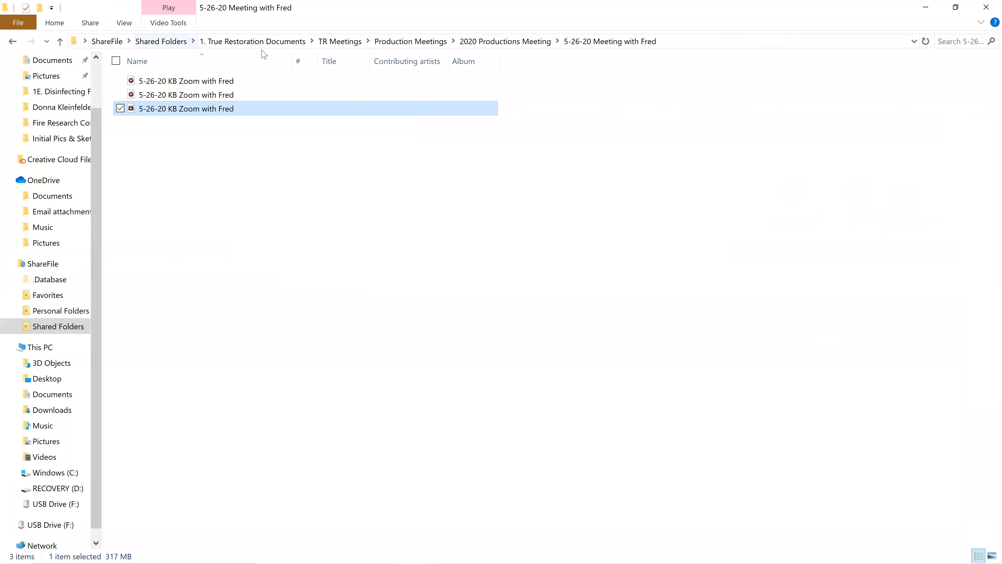
left_click(178, 44)
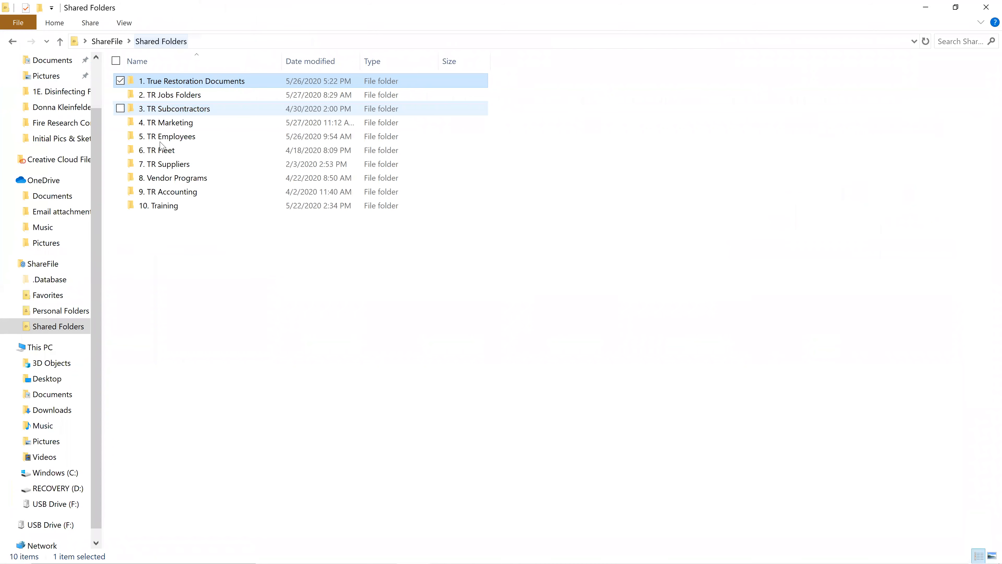